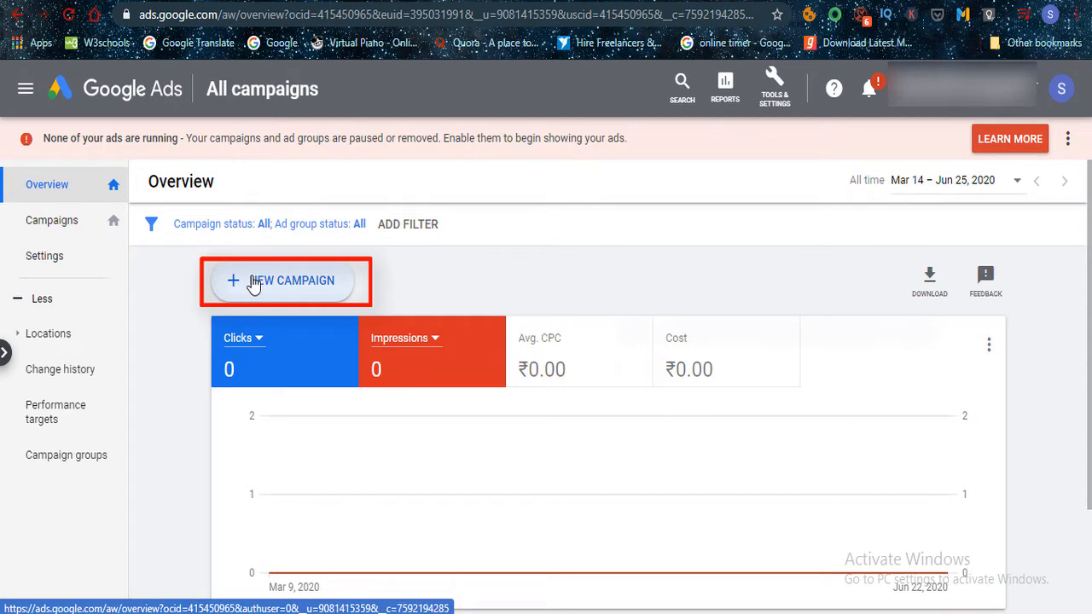
Step: Start a new Video campaign with the Product and brand consideration goal and the Influence consideration subtype, and continue to its settings
{"action": "left_click", "coordinate": [254, 284]}
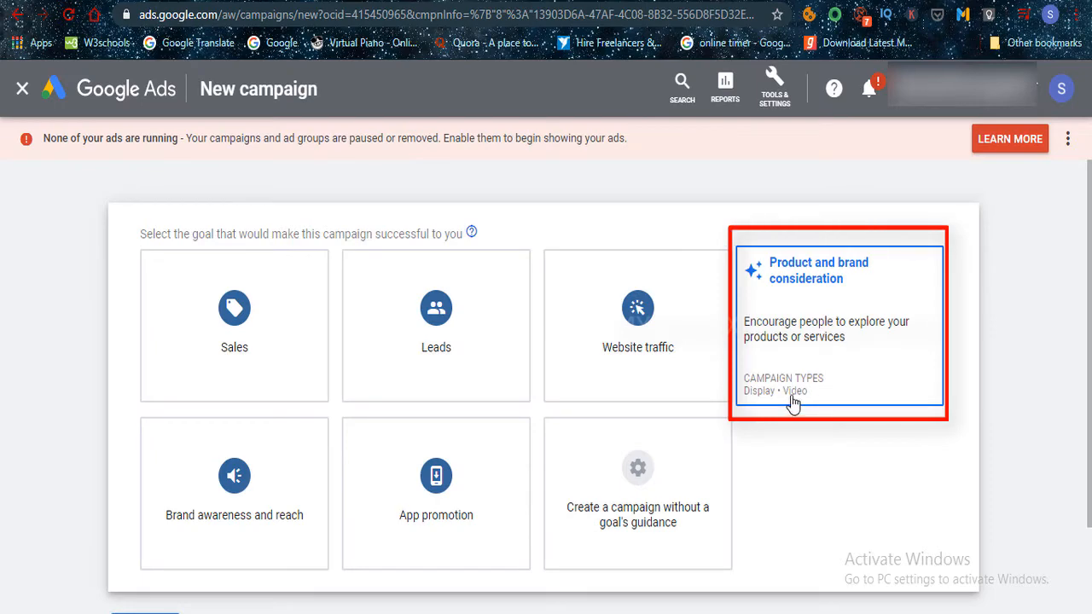
{"action": "left_click", "coordinate": [790, 401]}
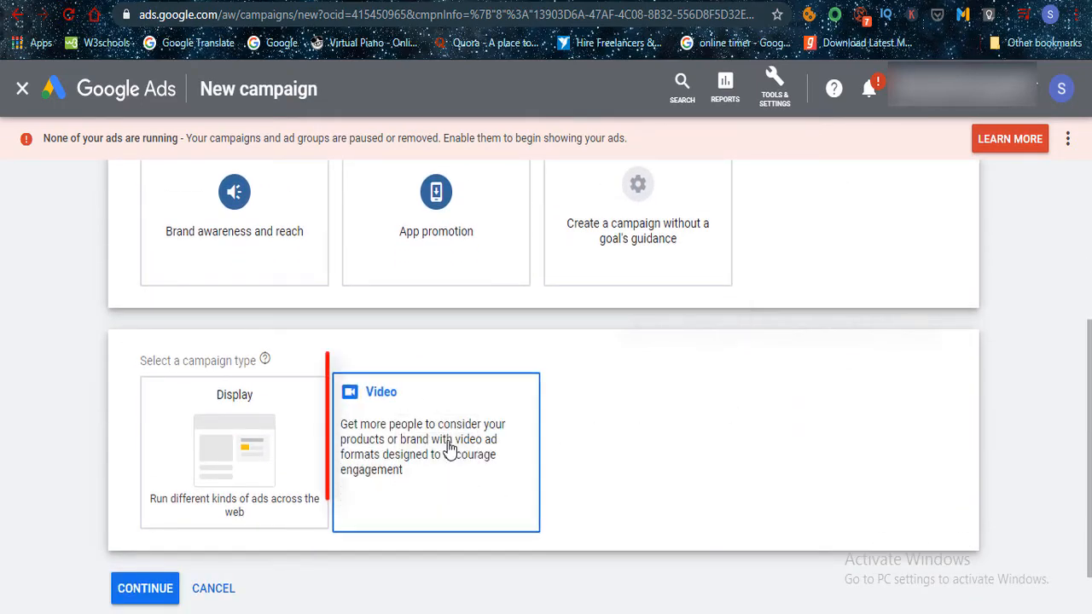
{"action": "left_click", "coordinate": [388, 508]}
{"action": "left_click", "coordinate": [342, 480]}
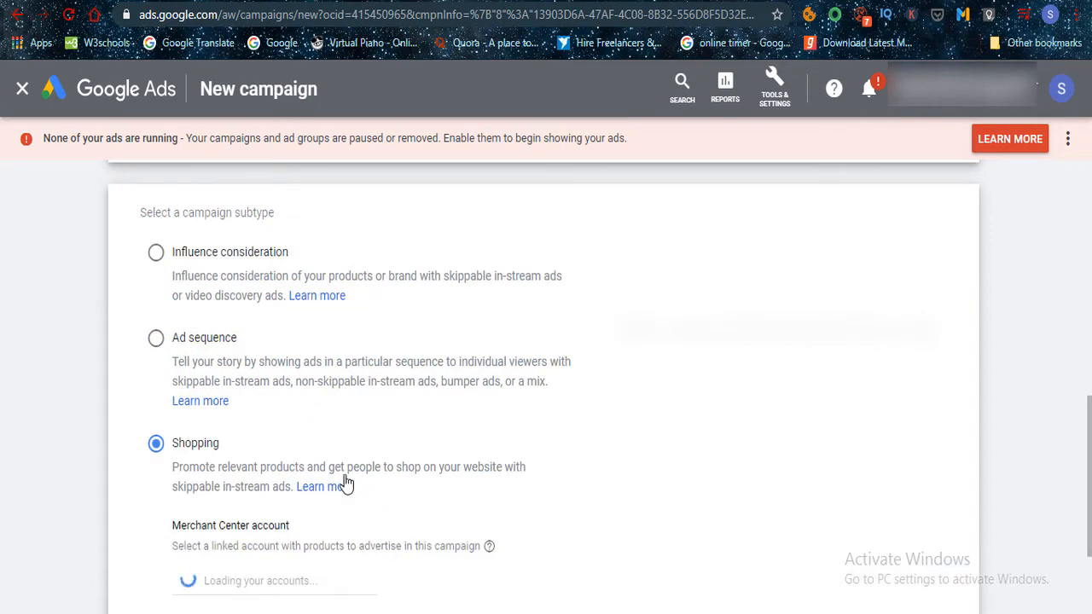
{"action": "left_click", "coordinate": [156, 254]}
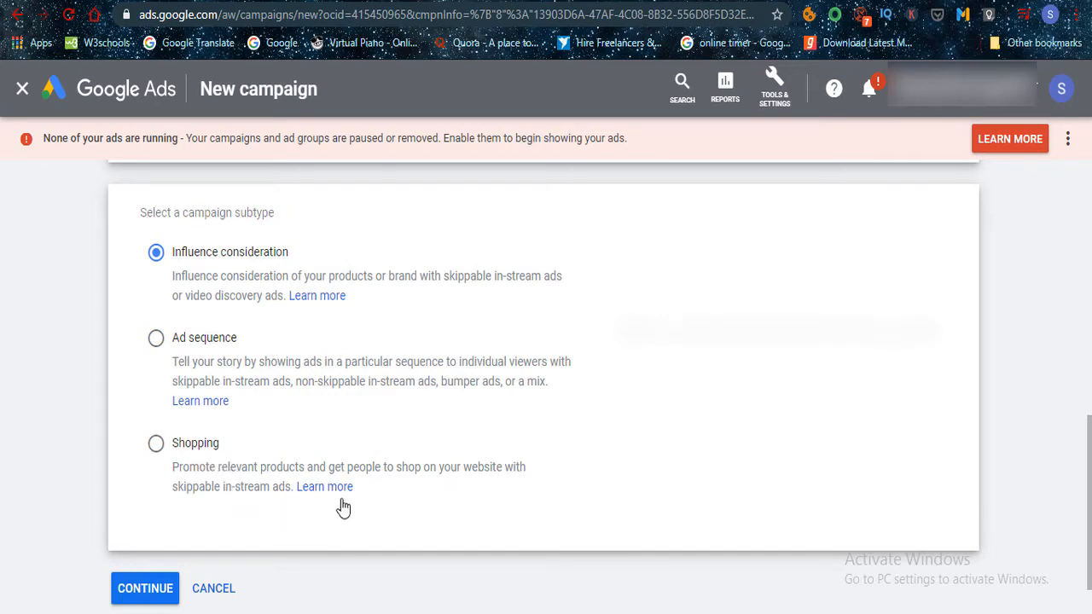
{"action": "left_click", "coordinate": [158, 599]}
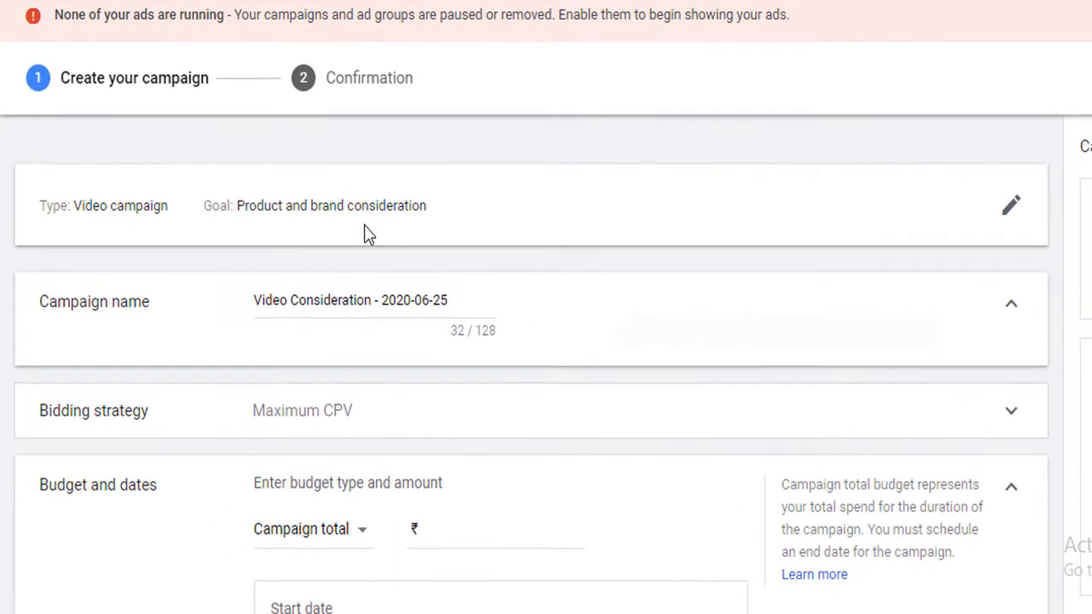
Step: Replace the default campaign name with ss#5
{"action": "left_click", "coordinate": [457, 303]}
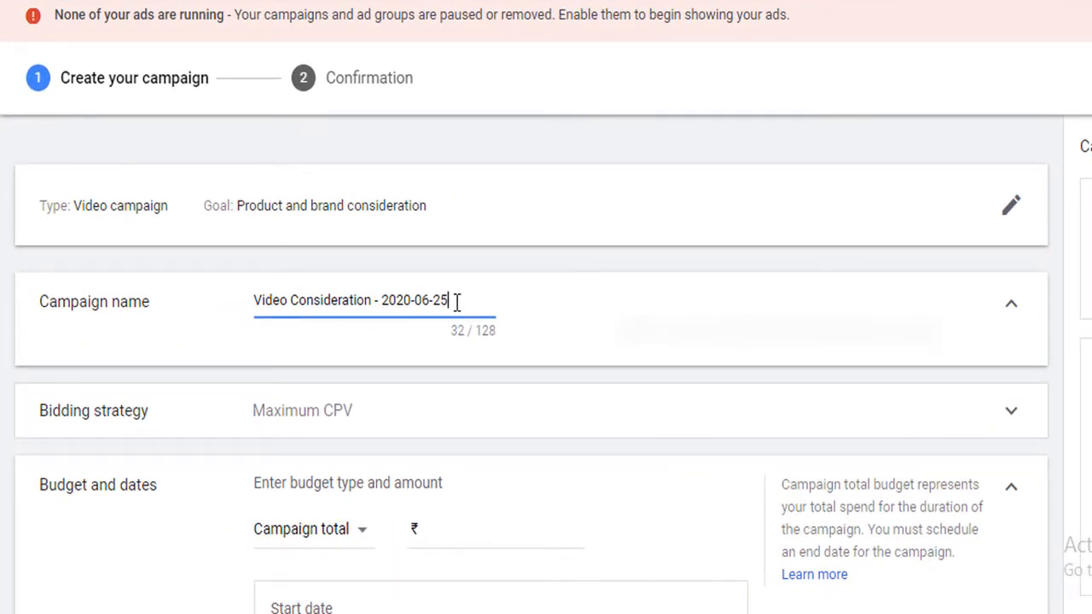
{"action": "key", "text": "ctrl+a"}
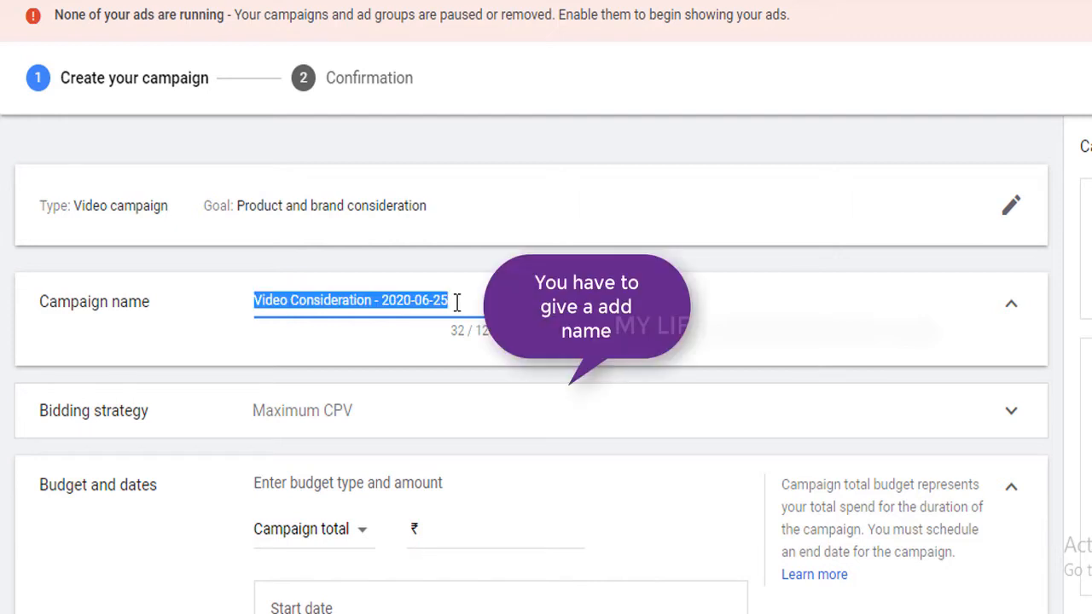
{"action": "type", "text": "ss#"}
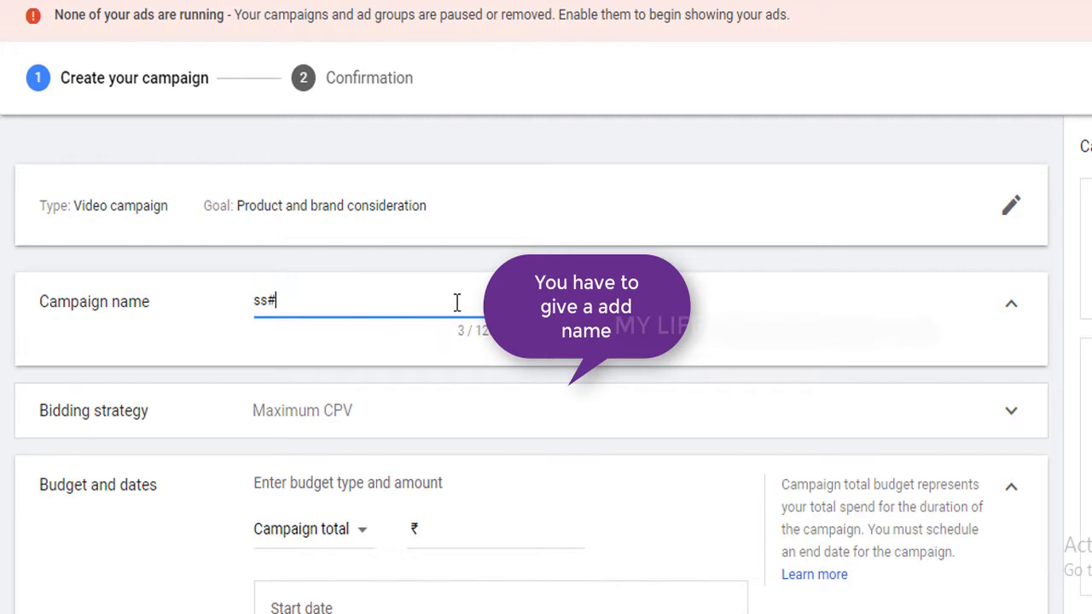
{"action": "type", "text": "5"}
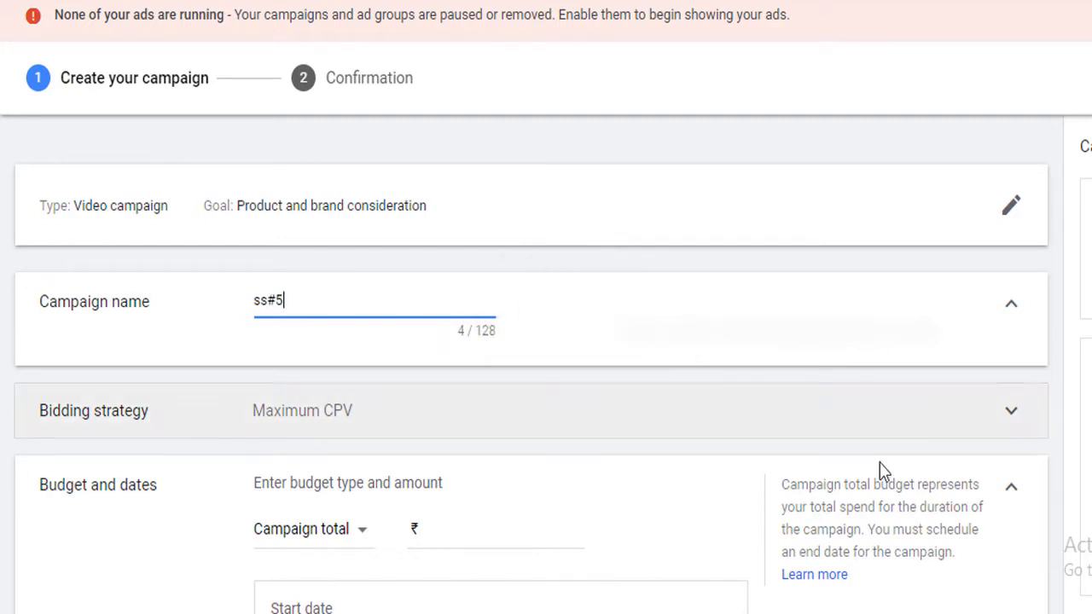
Step: Set the campaign total budget to ₹100.00 and the end date to Jun 26, 2020
{"action": "left_click", "coordinate": [485, 531]}
{"action": "type", "text": "10000"}
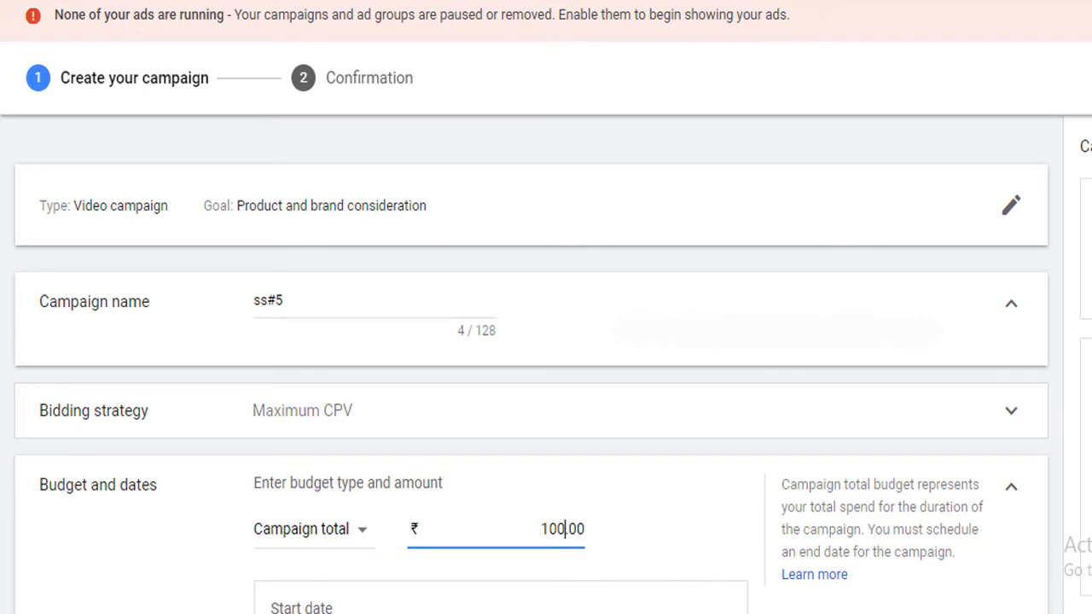
{"action": "scroll", "coordinate": [531, 376], "scroll_direction": "down", "scroll_amount": 3}
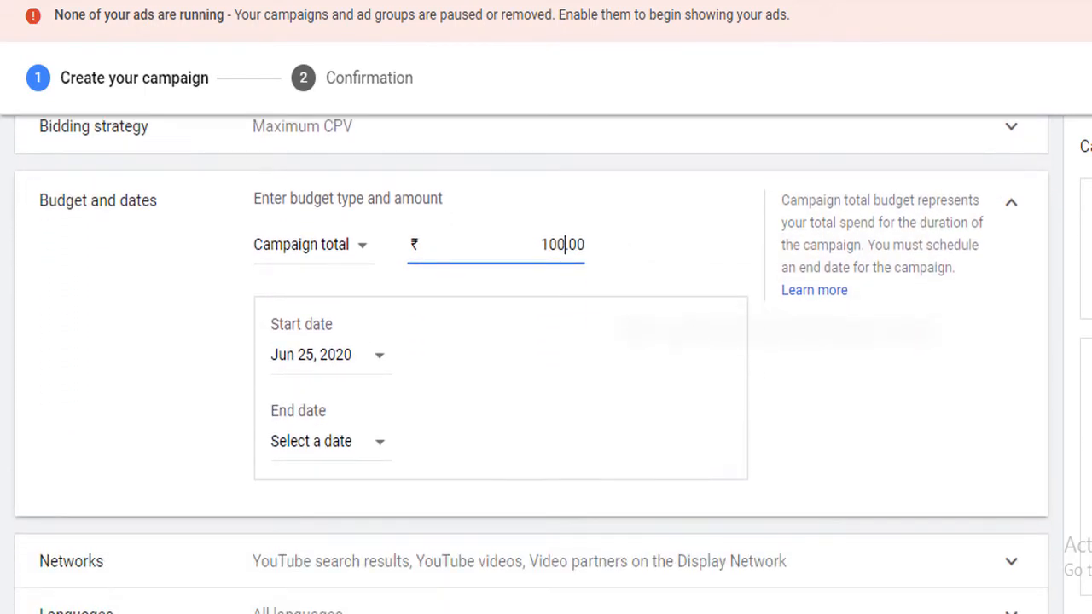
{"action": "scroll", "coordinate": [531, 376], "scroll_direction": "down", "scroll_amount": 1}
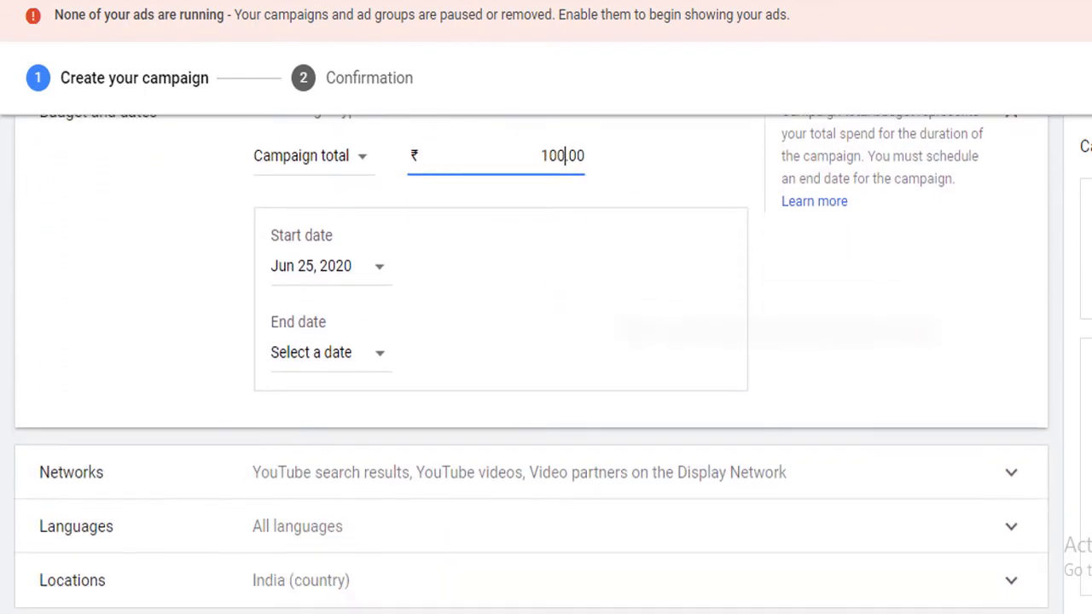
{"action": "left_click", "coordinate": [384, 365]}
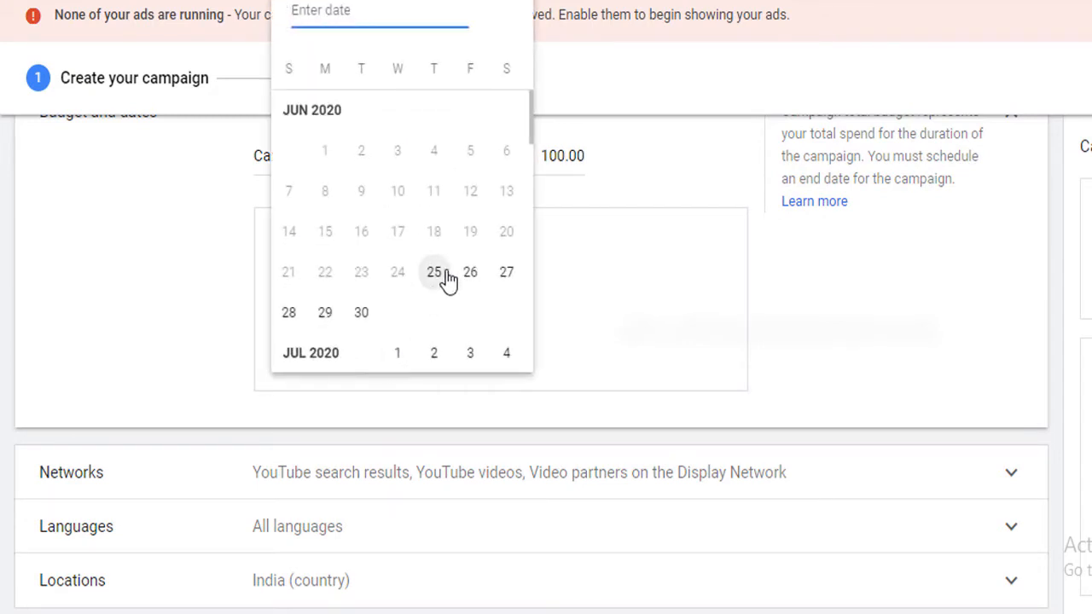
{"action": "left_click", "coordinate": [469, 283]}
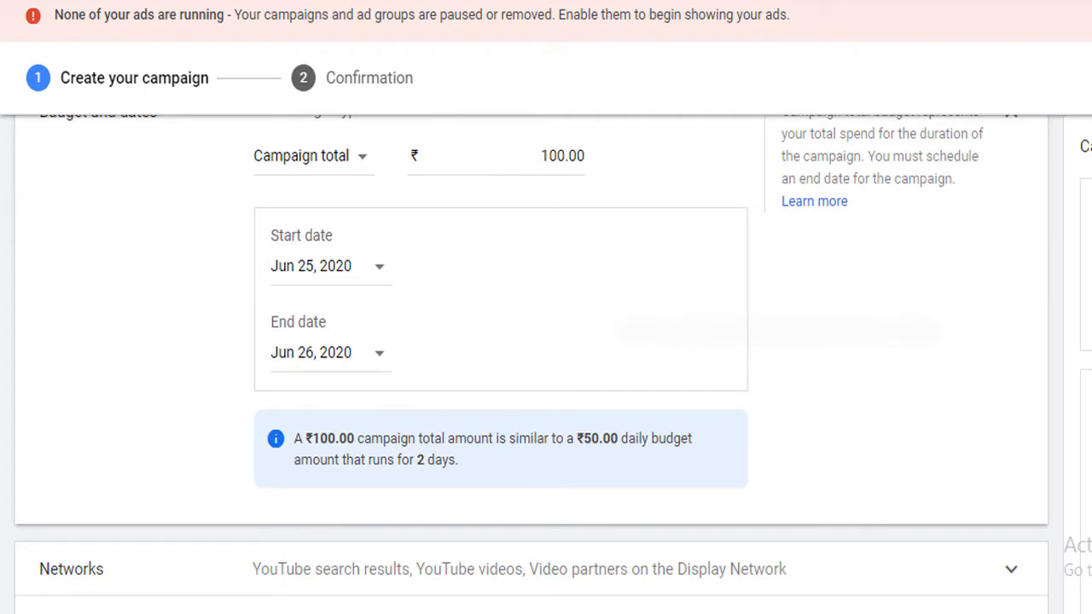
Step: Restrict the campaign's customer languages to Telugu and collapse the language settings
{"action": "scroll", "coordinate": [532, 364], "scroll_direction": "down", "scroll_amount": 4}
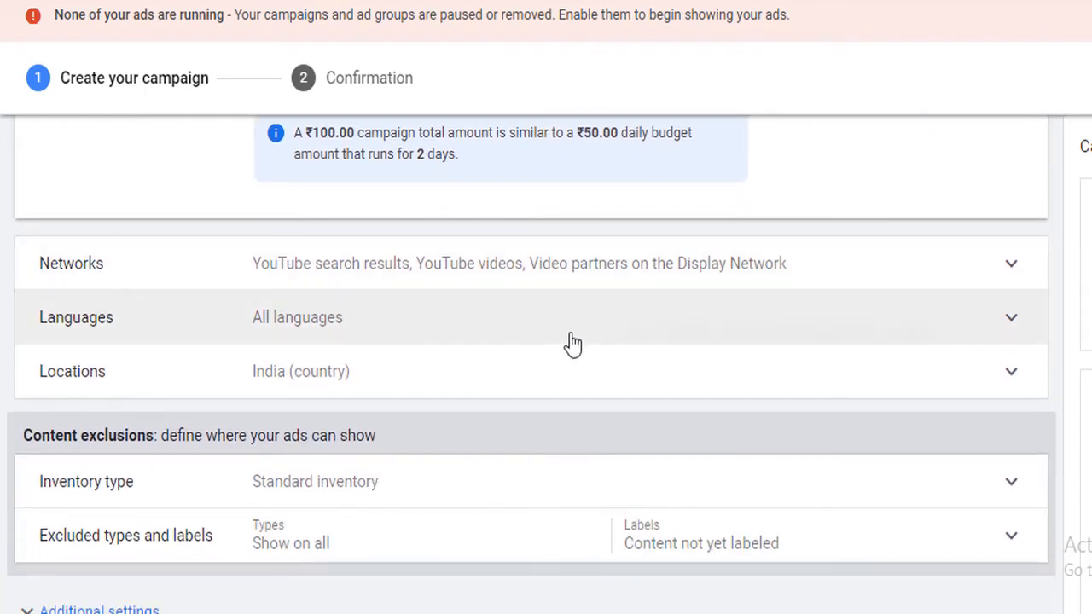
{"action": "left_click", "coordinate": [570, 345]}
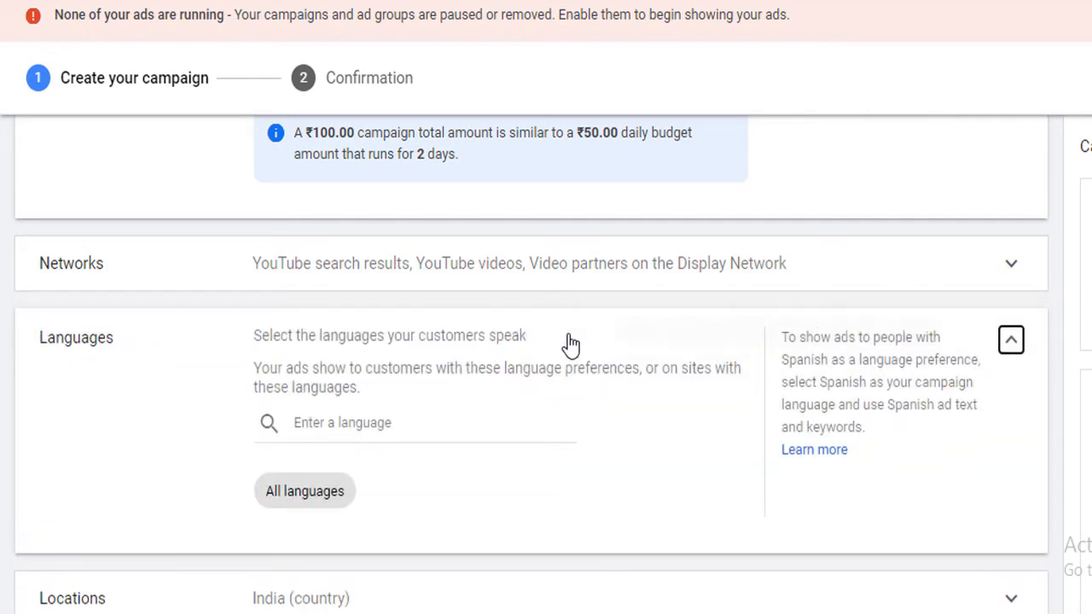
{"action": "left_click", "coordinate": [349, 425]}
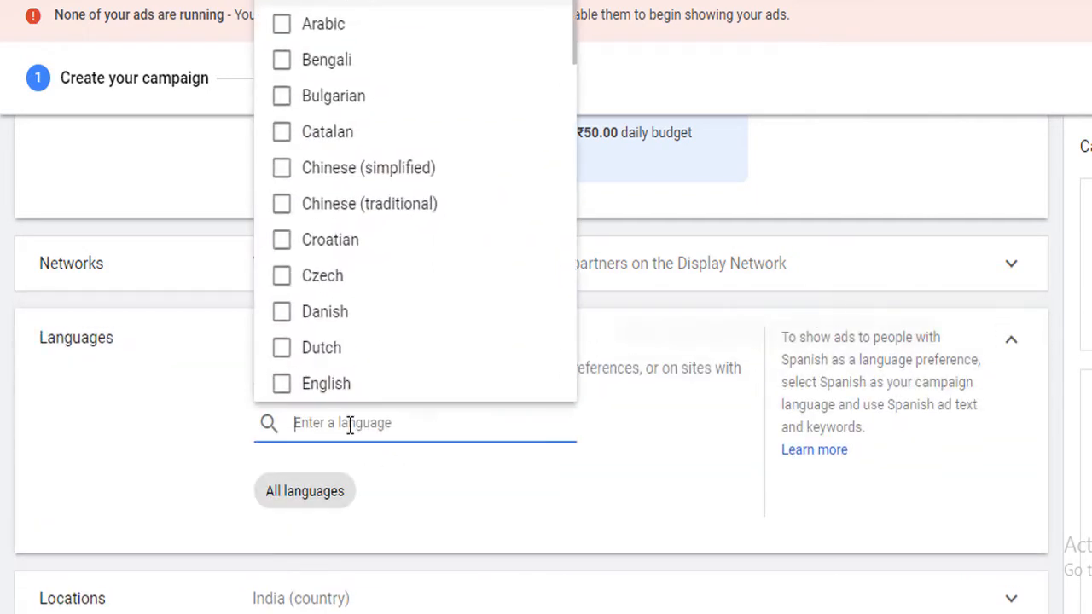
{"action": "type", "text": "telugu"}
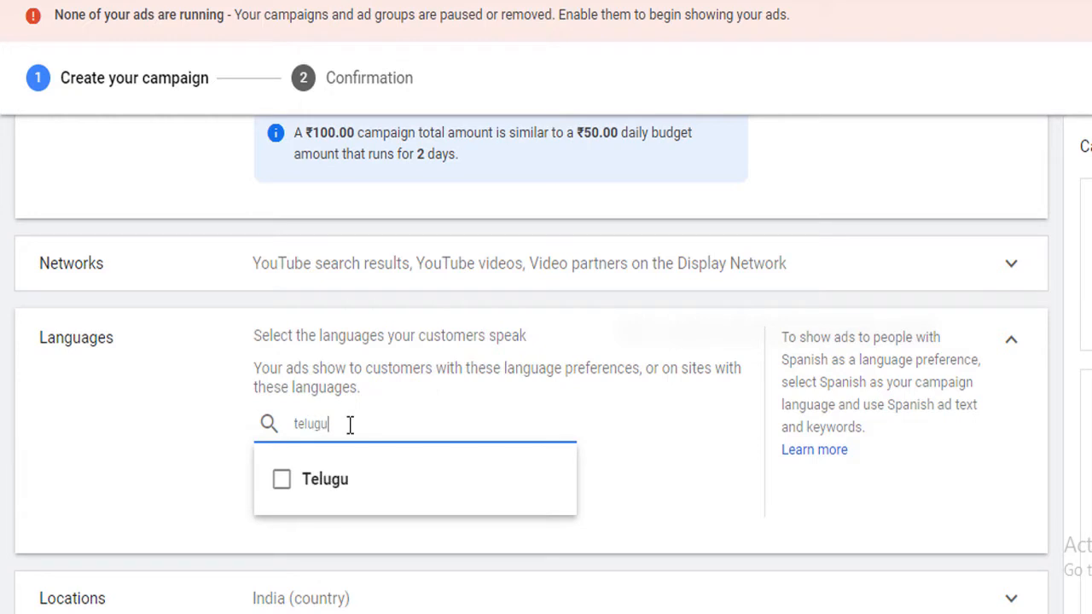
{"action": "left_click", "coordinate": [286, 481]}
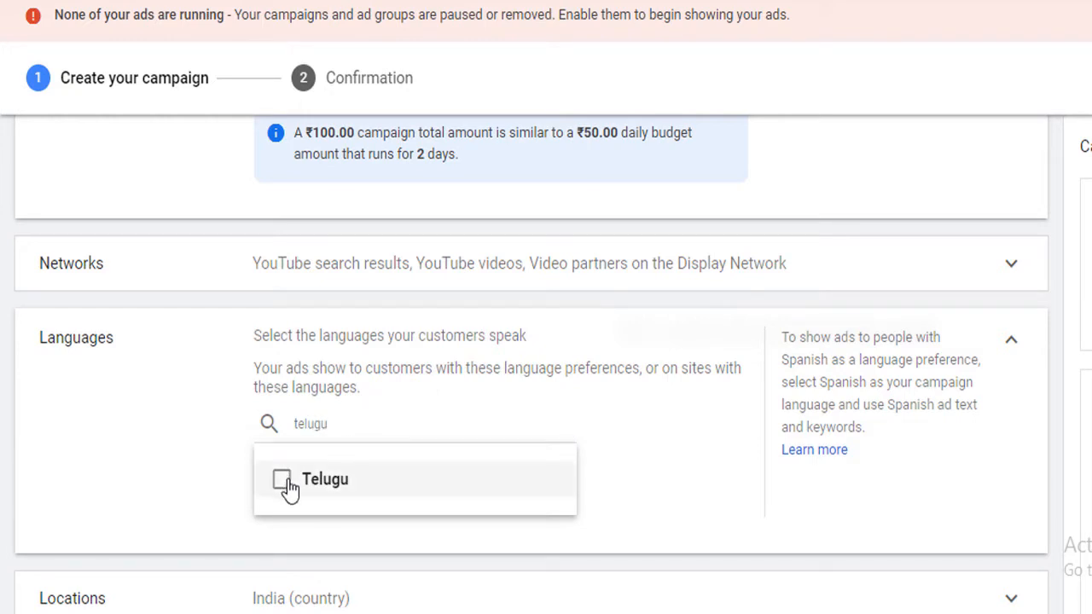
{"action": "left_click", "coordinate": [1011, 350]}
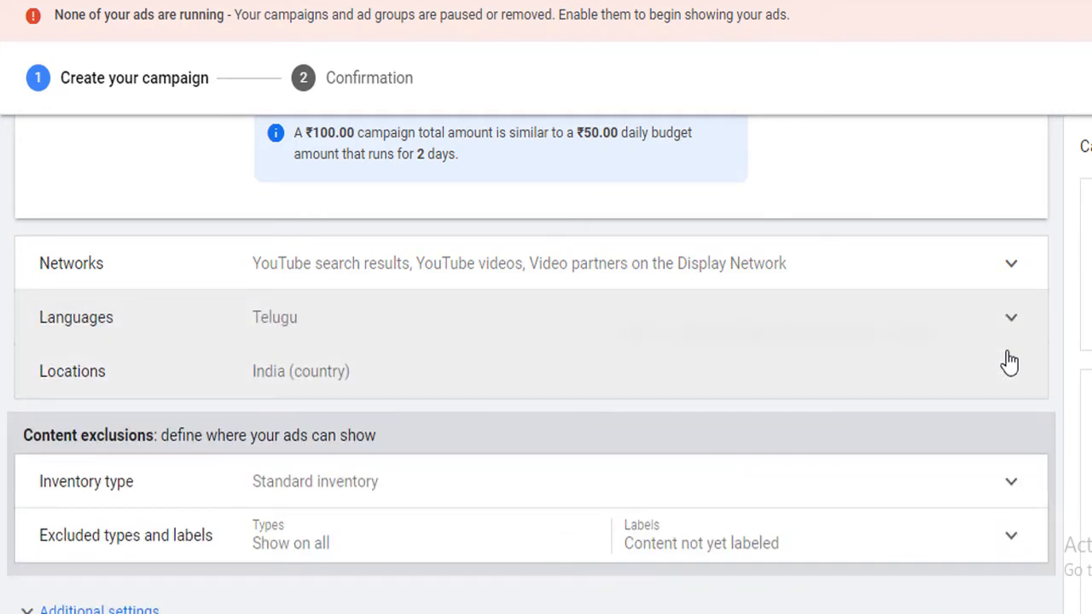
Step: Switch the campaign's location targeting to another location and target the state of Andhra Pradesh, India
{"action": "left_click", "coordinate": [1010, 375]}
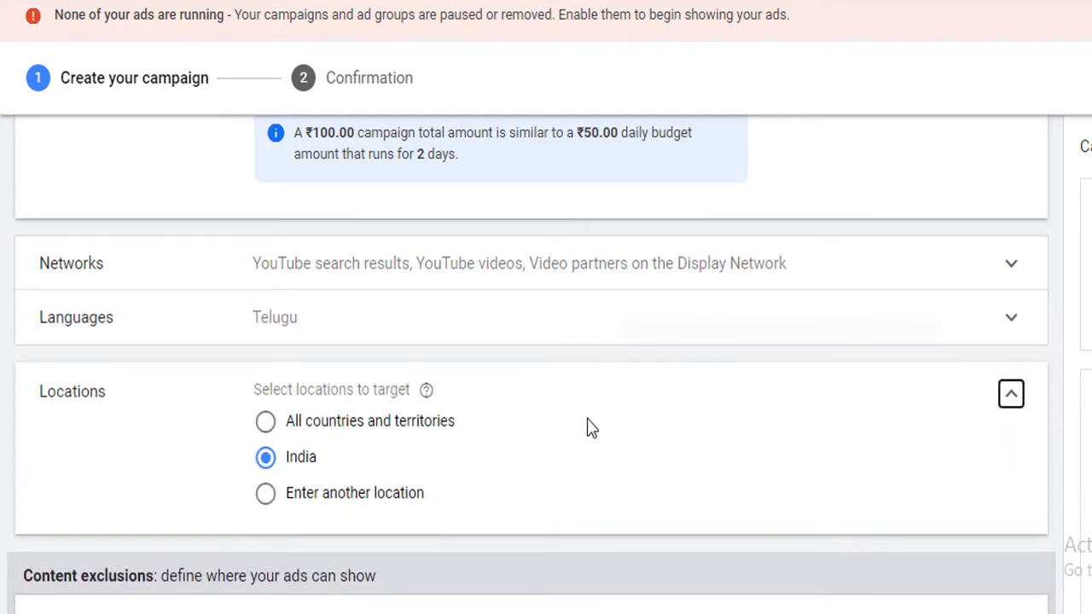
{"action": "left_click", "coordinate": [264, 498]}
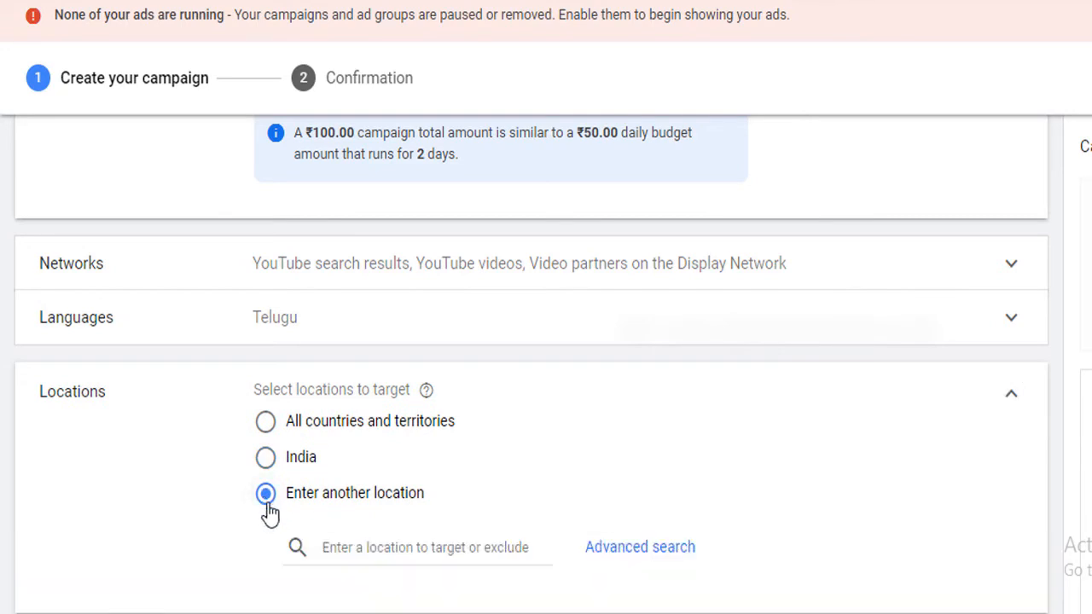
{"action": "left_click", "coordinate": [365, 547]}
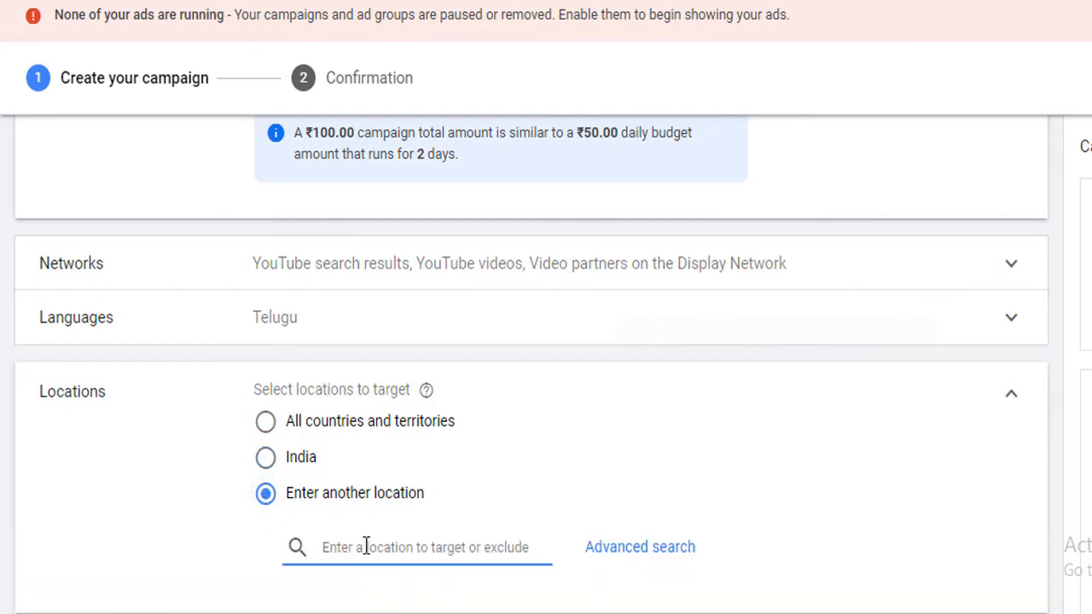
{"action": "type", "text": "andhra"}
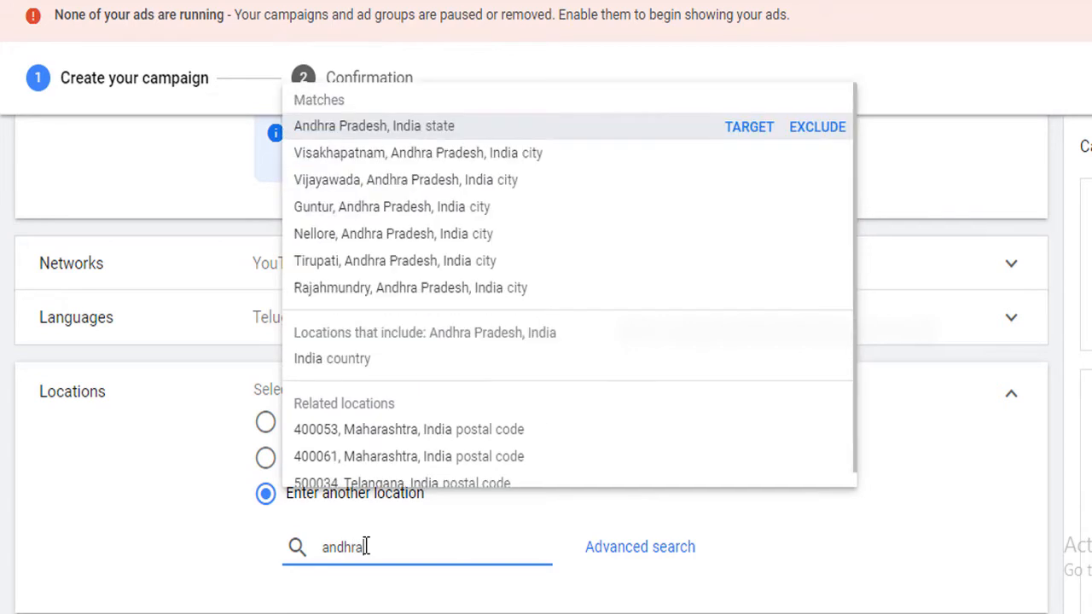
{"action": "left_click", "coordinate": [431, 127]}
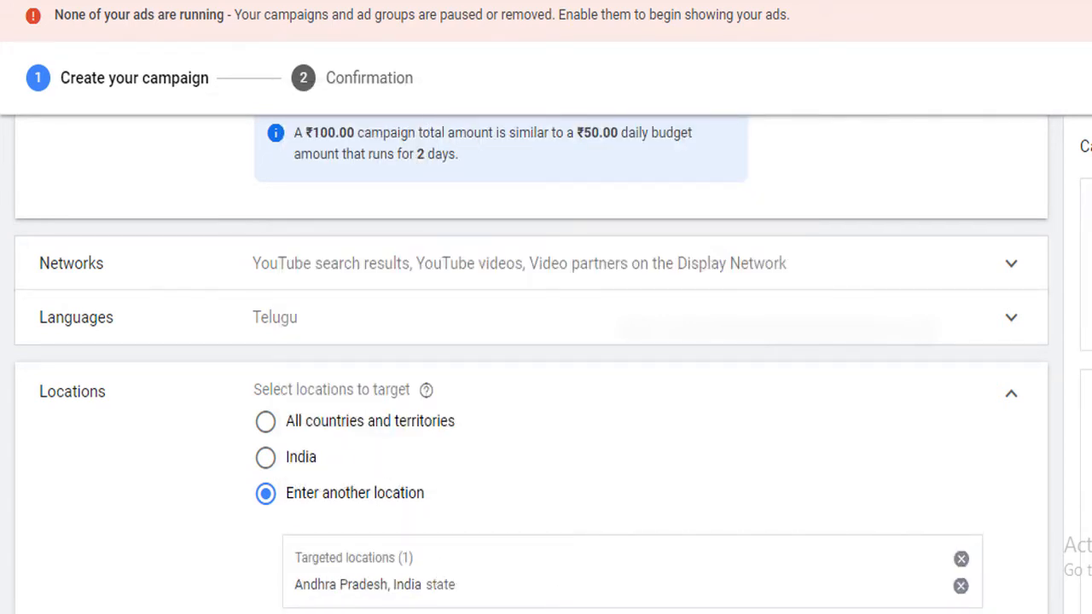
Step: Add the state of Telangana, India, as another targeted location and collapse the location settings
{"action": "scroll", "coordinate": [430, 474], "scroll_direction": "down", "scroll_amount": 3}
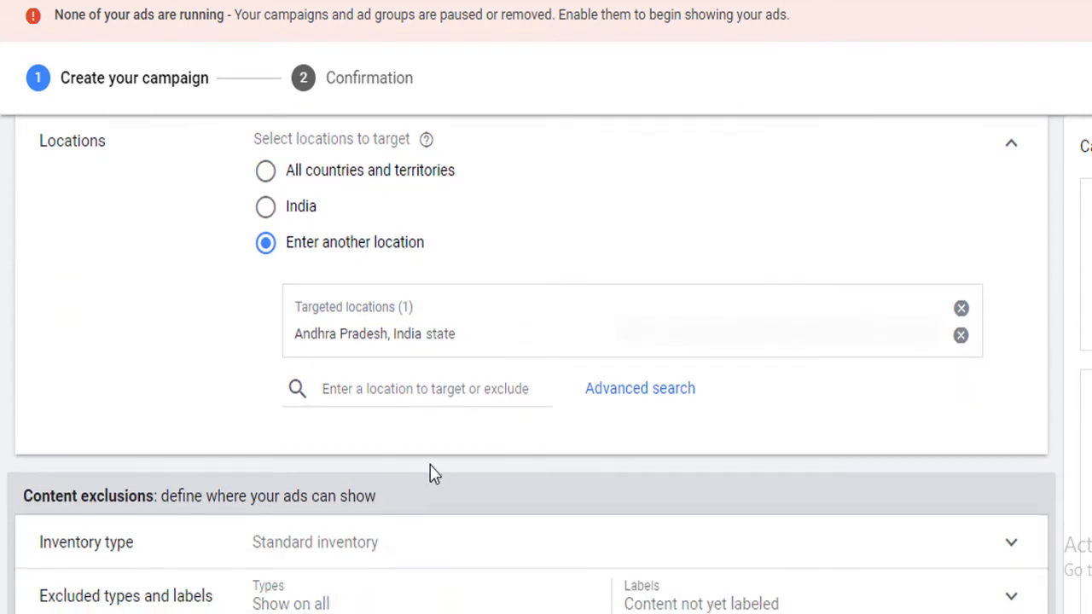
{"action": "left_click", "coordinate": [371, 389]}
{"action": "type", "text": "tel"}
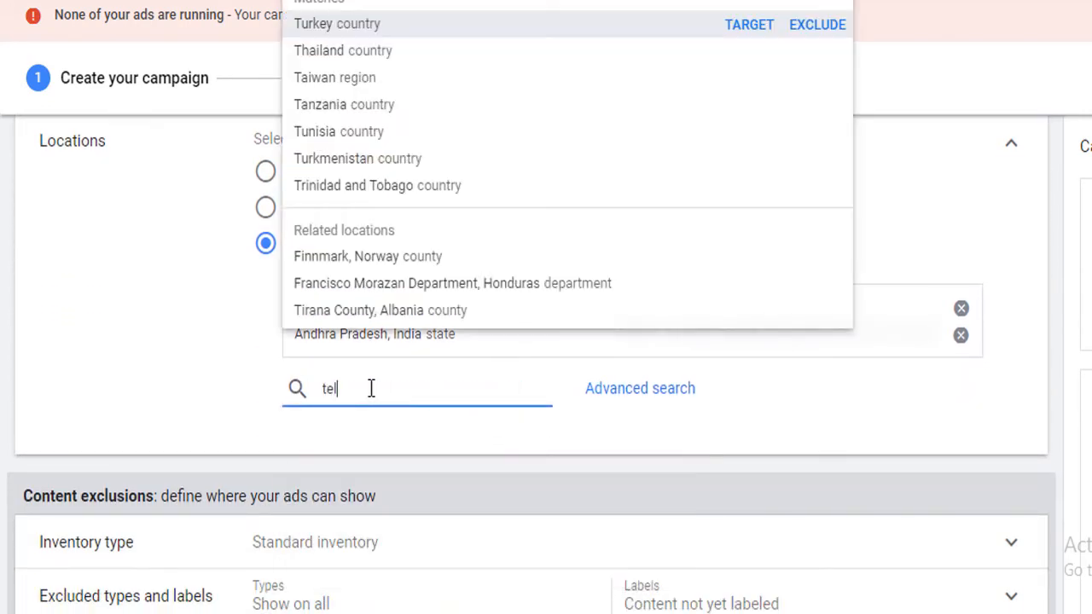
{"action": "type", "text": "angana"}
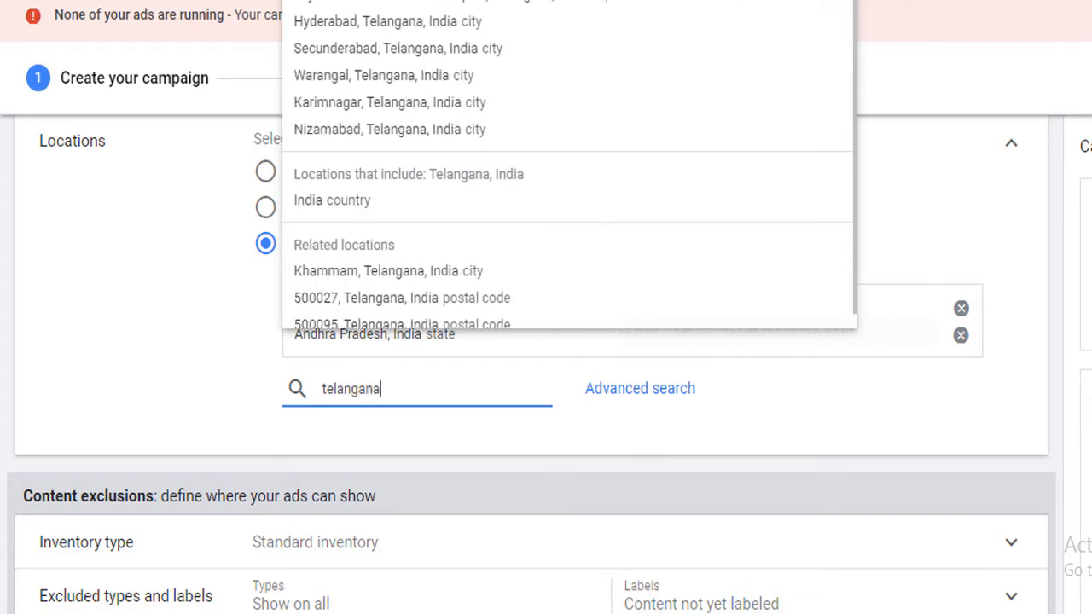
{"action": "key", "text": "Return"}
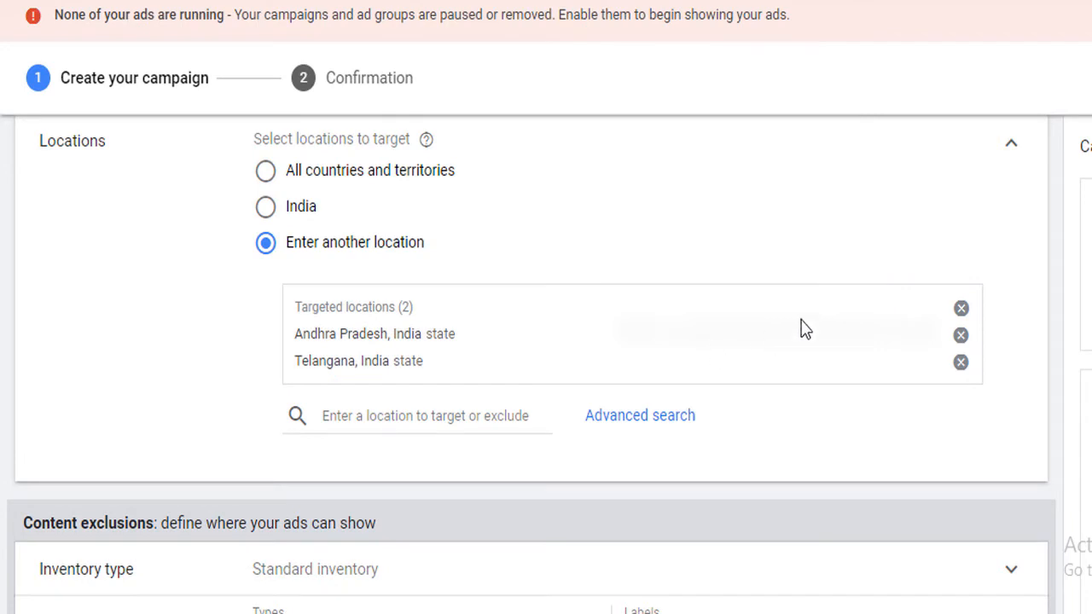
{"action": "left_click", "coordinate": [1012, 147]}
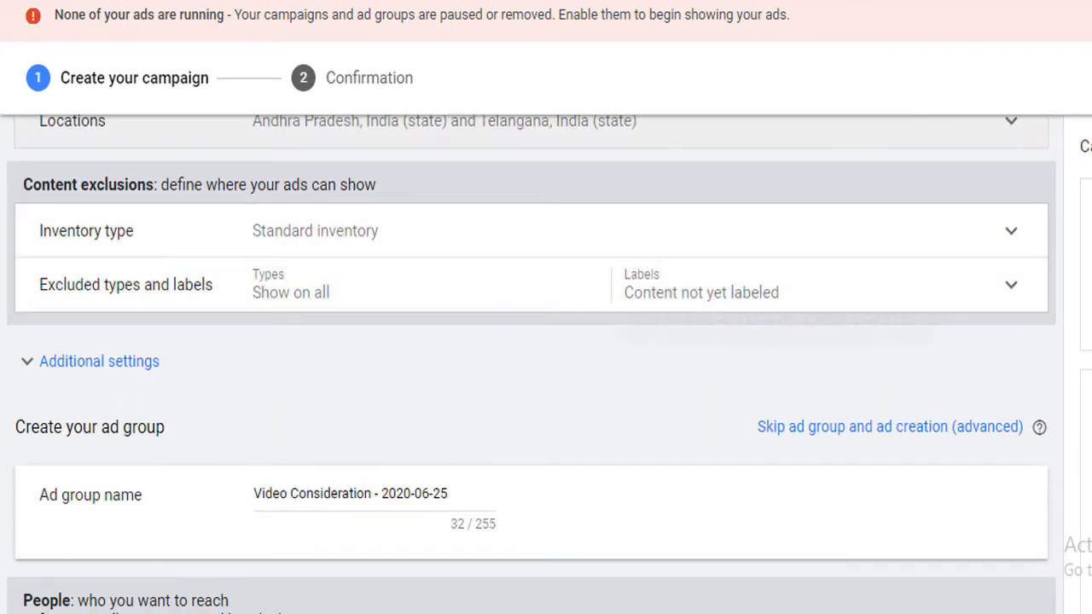
Step: Rename the ad group as ss#5
{"action": "scroll", "coordinate": [532, 365], "scroll_direction": "up", "scroll_amount": 2}
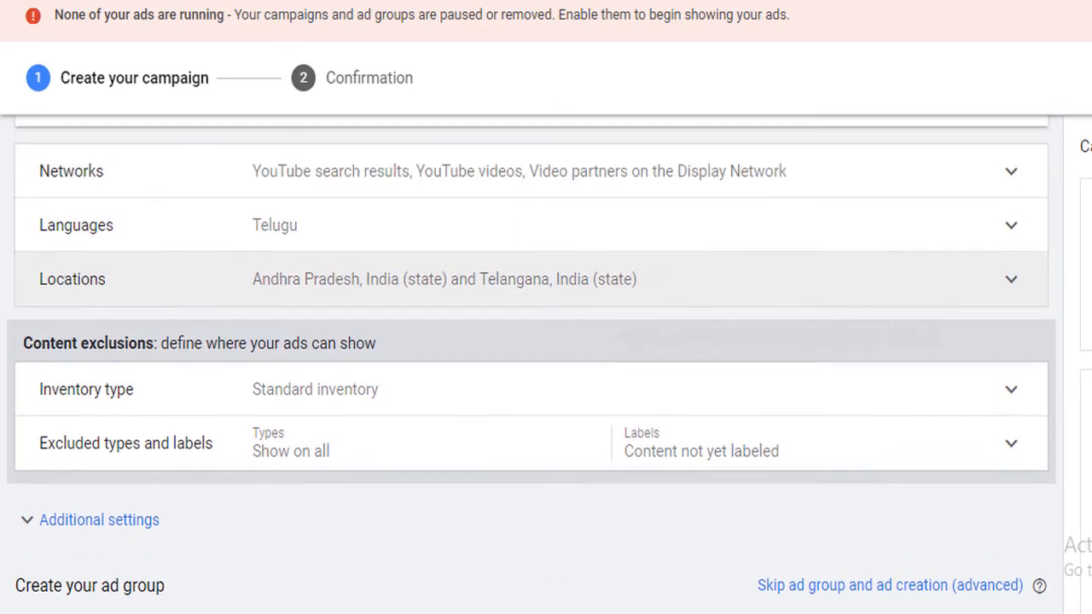
{"action": "scroll", "coordinate": [532, 366], "scroll_direction": "down", "scroll_amount": 2}
{"action": "scroll", "coordinate": [531, 371], "scroll_direction": "down", "scroll_amount": 2}
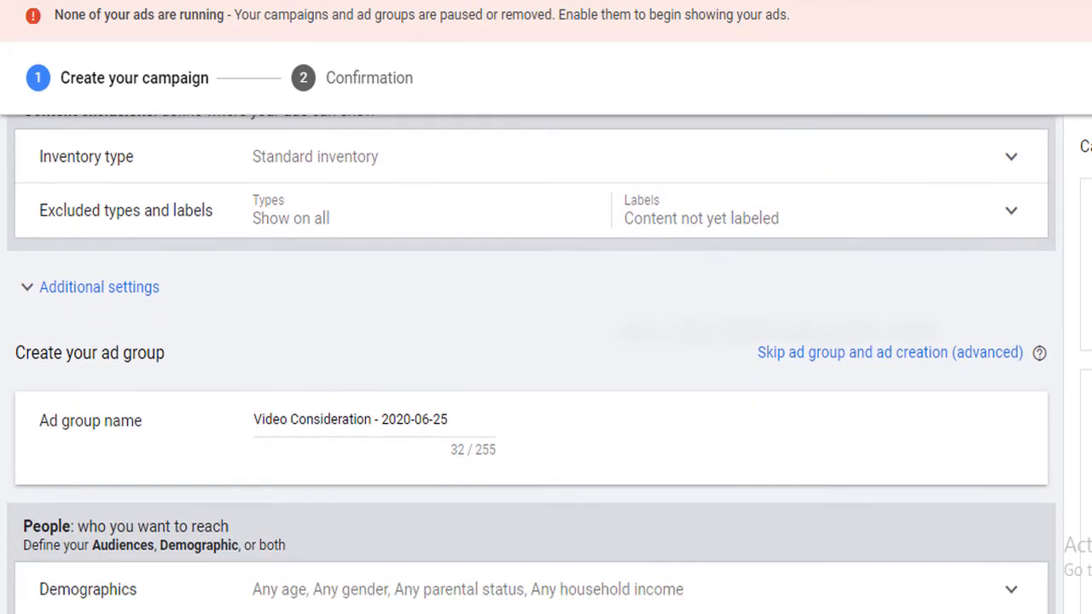
{"action": "scroll", "coordinate": [532, 366], "scroll_direction": "down", "scroll_amount": 2}
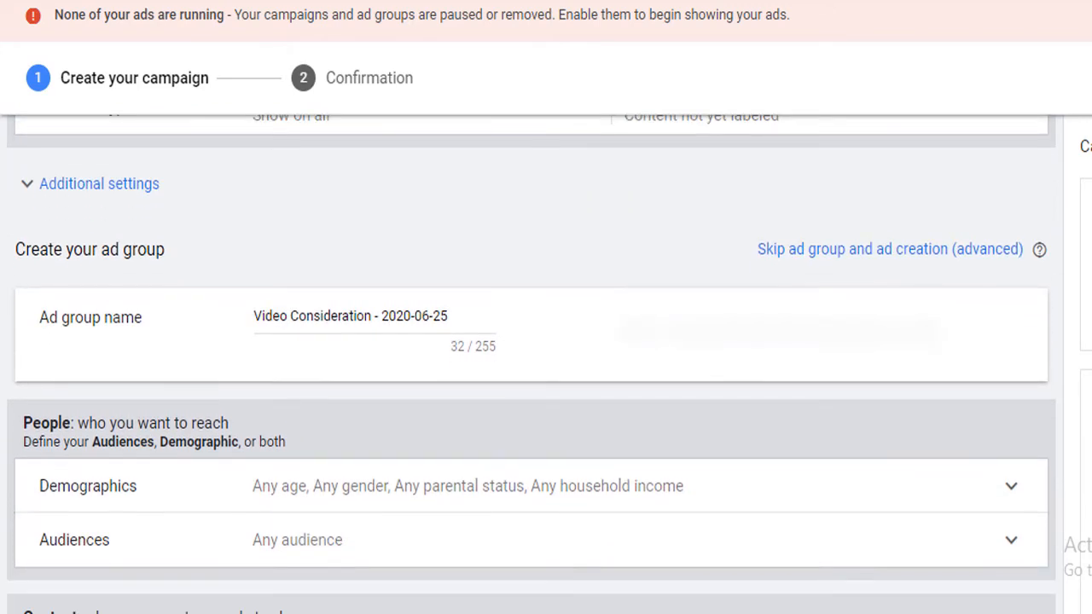
{"action": "left_click", "coordinate": [452, 308]}
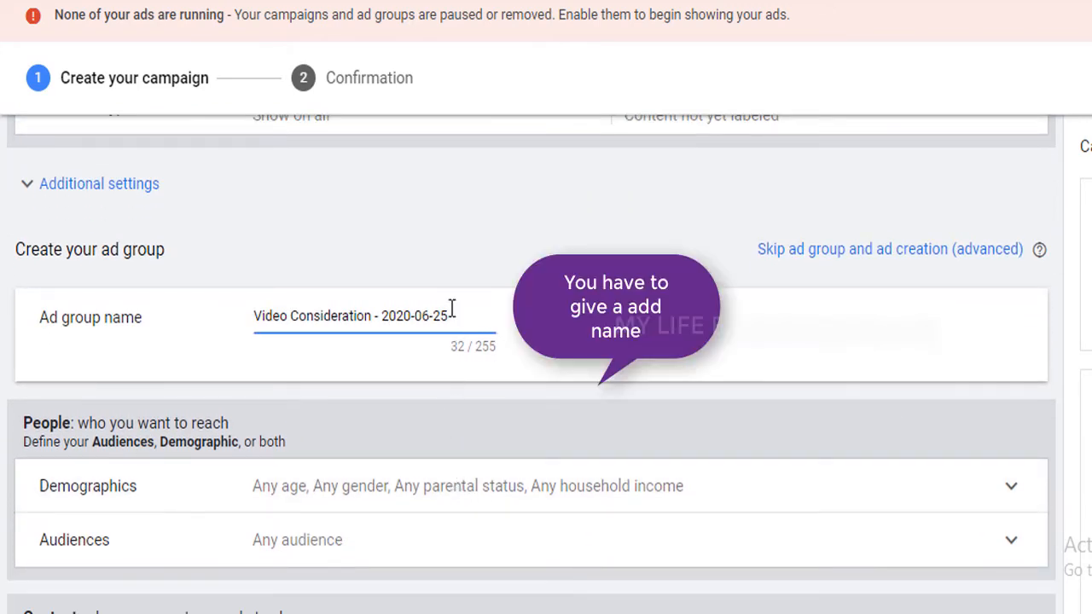
{"action": "key", "text": "ctrl+a"}
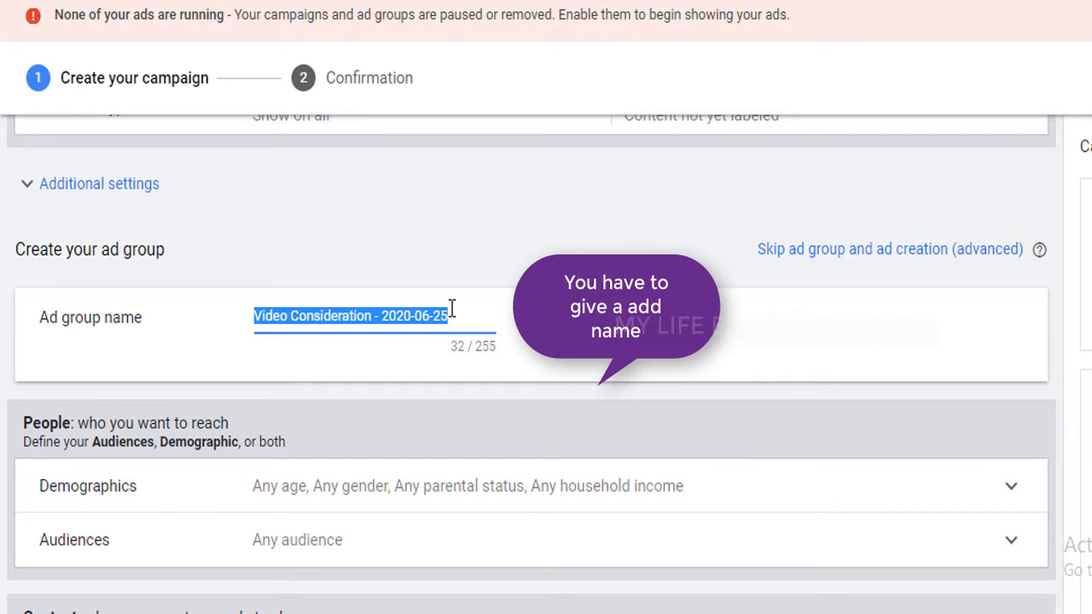
{"action": "type", "text": "ss#5"}
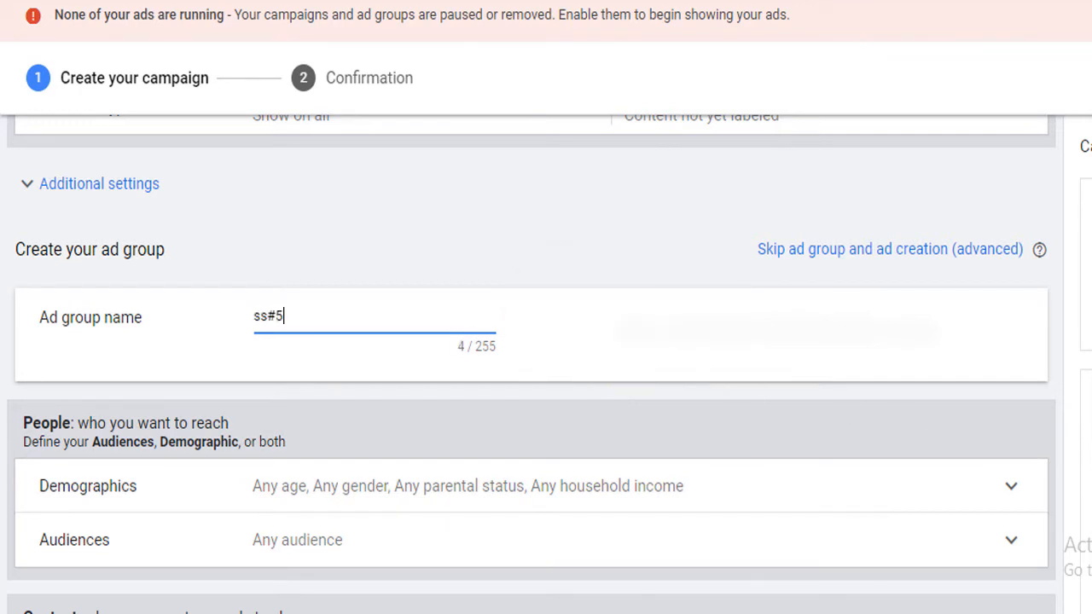
Step: Search the ad group's placements for a creator's name and target the matching YouTube channel with 208K subscribers
{"action": "scroll", "coordinate": [531, 368], "scroll_direction": "down", "scroll_amount": 3}
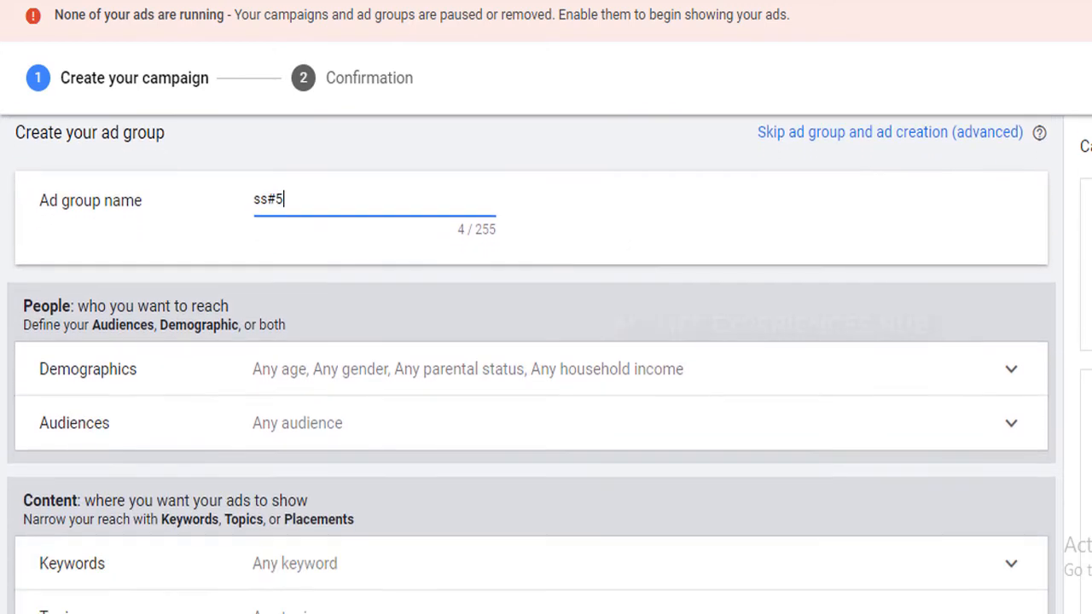
{"action": "scroll", "coordinate": [1022, 398], "scroll_direction": "down", "scroll_amount": 3}
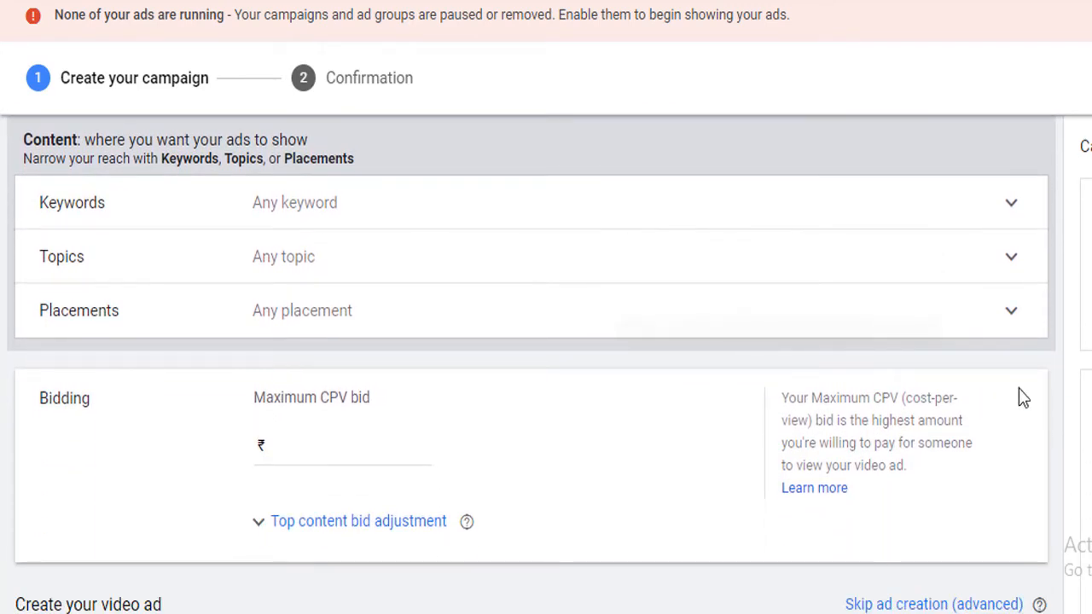
{"action": "left_click", "coordinate": [1014, 317]}
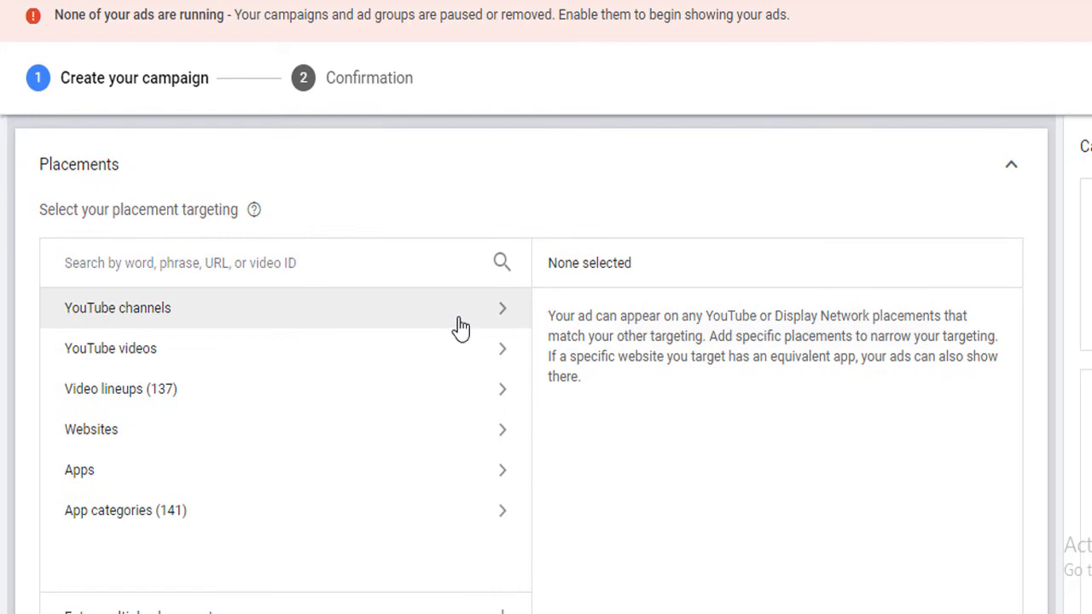
{"action": "left_click", "coordinate": [316, 272]}
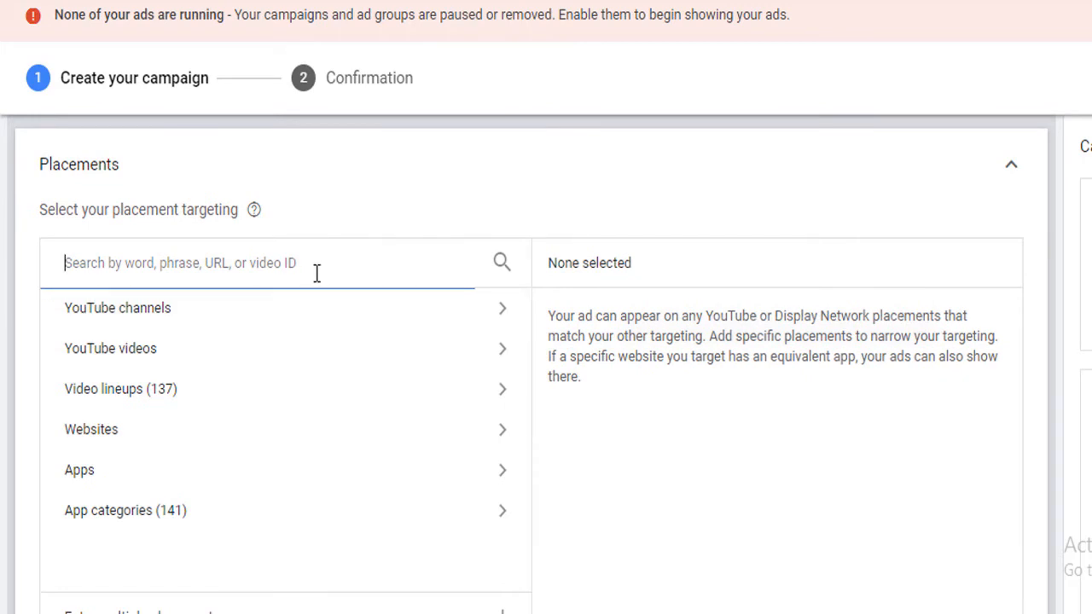
{"action": "type", "text": "sai kri"}
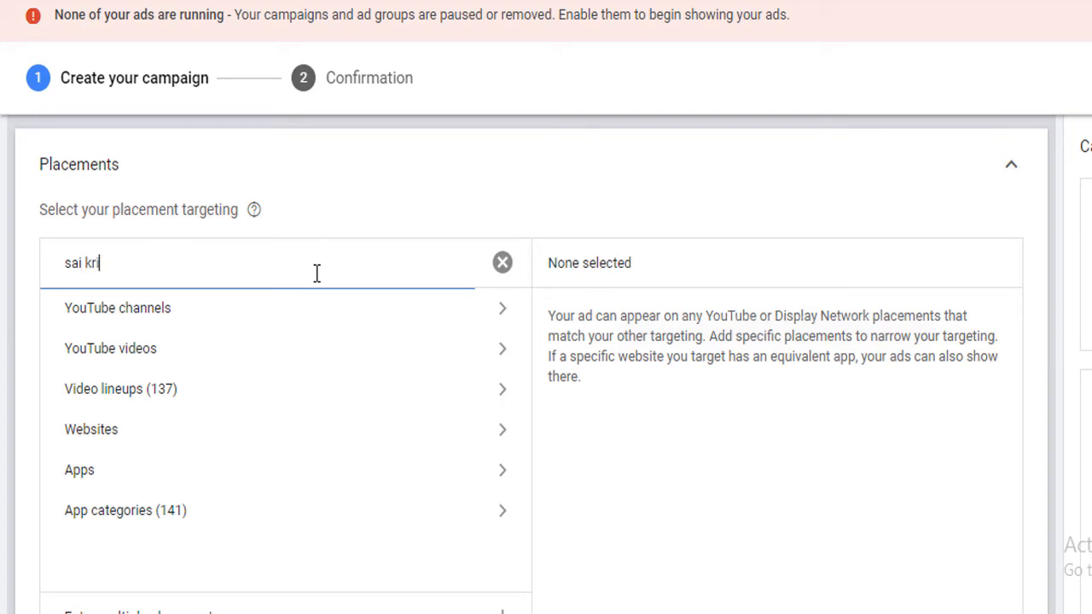
{"action": "type", "text": "shna"}
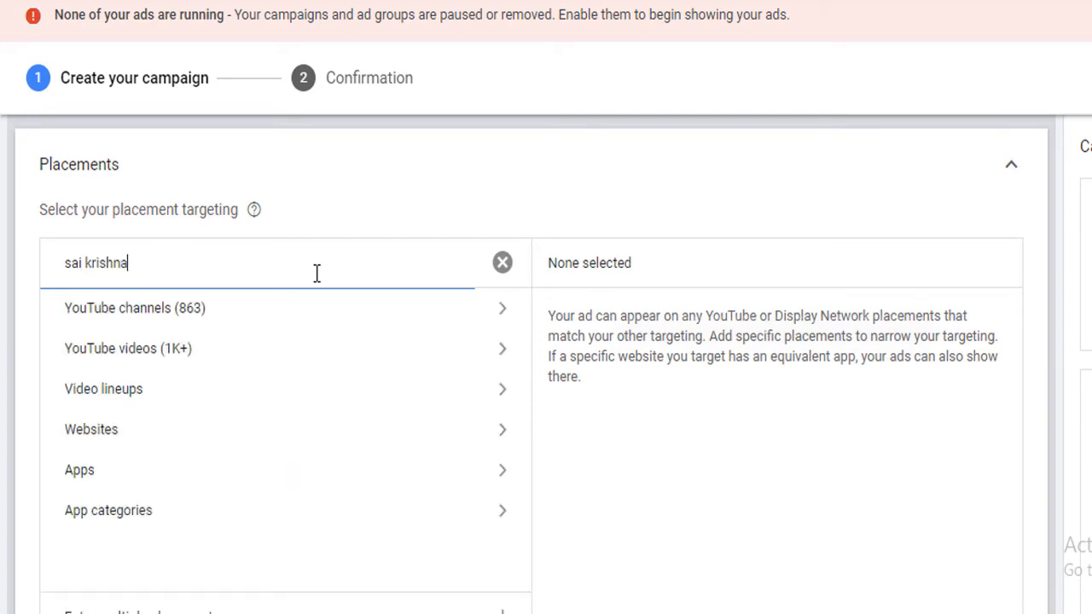
{"action": "left_click", "coordinate": [264, 322]}
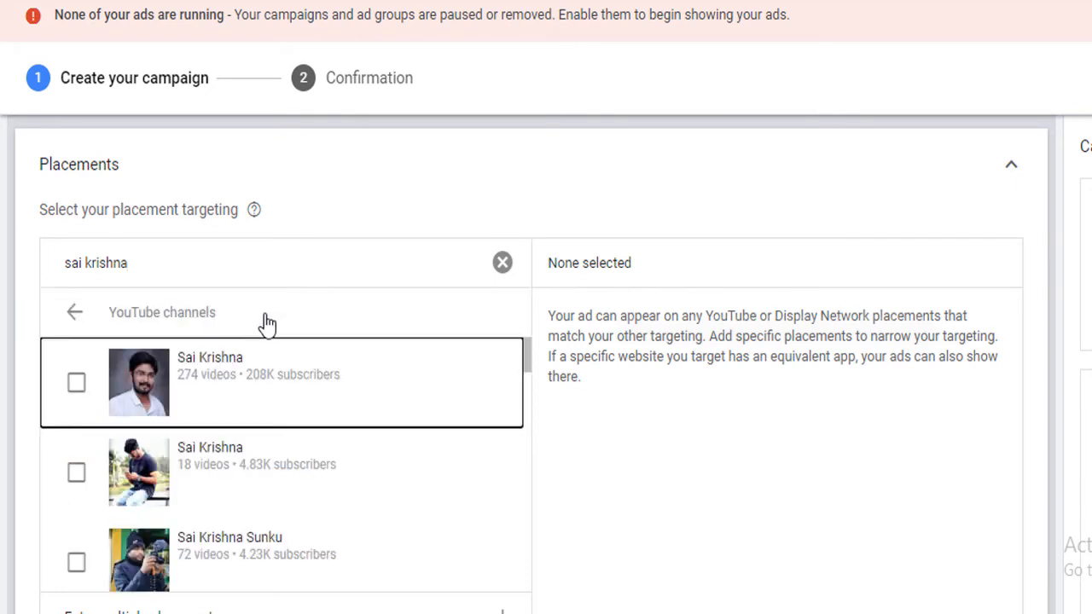
{"action": "left_click", "coordinate": [78, 392]}
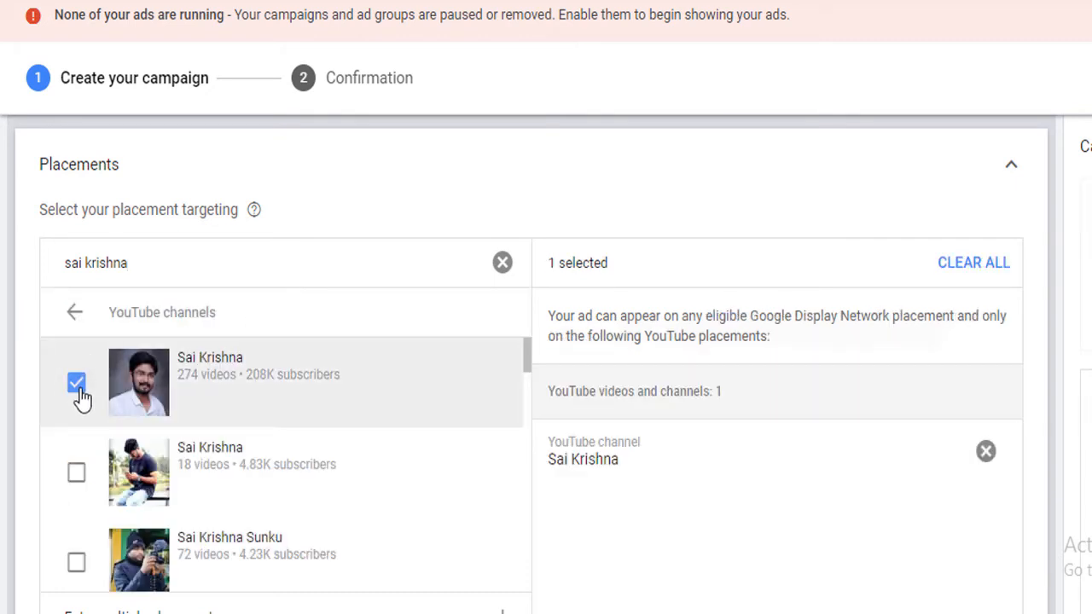
Step: Return to the placement categories and replace the search term with a second creator's name
{"action": "left_click", "coordinate": [72, 316]}
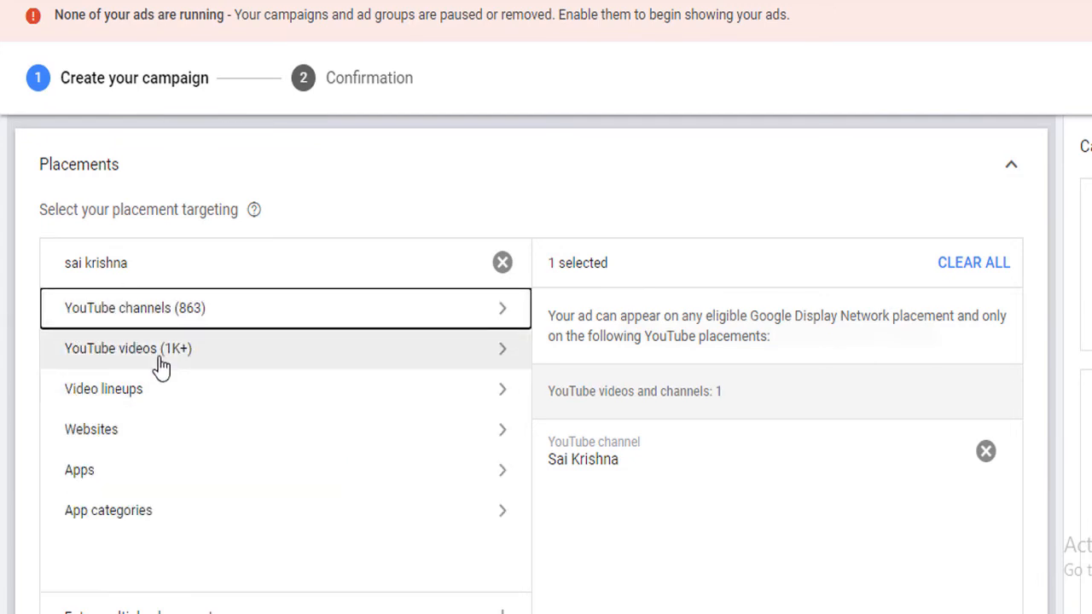
{"action": "left_click", "coordinate": [154, 263]}
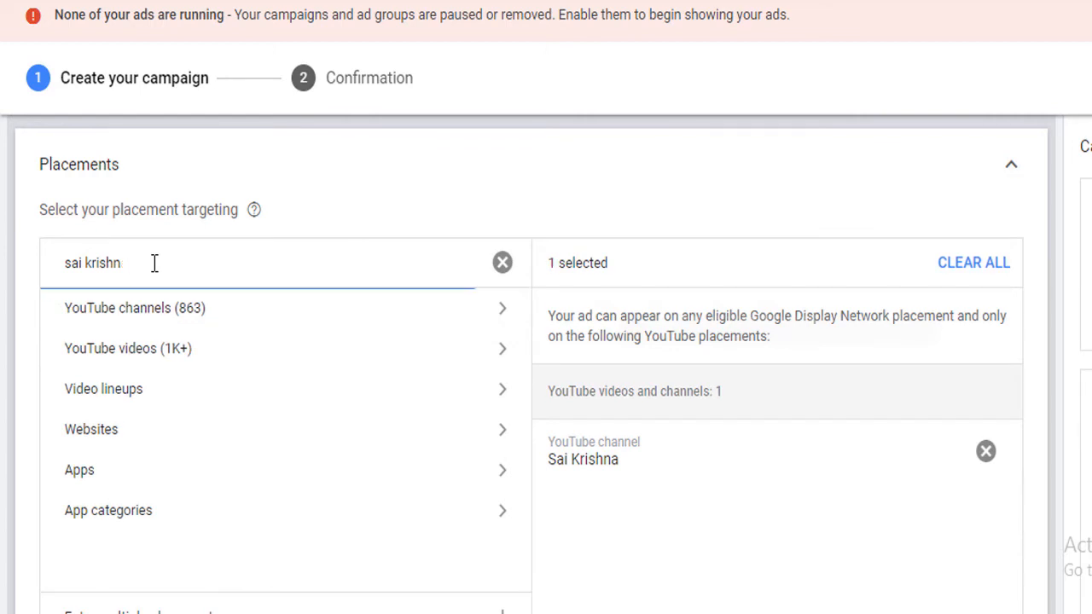
{"action": "key", "text": "BackSpace"}
{"action": "key", "text": "BackSpace"}
{"action": "key", "text": "BackSpace"}
{"action": "key", "text": "BackSpace"}
{"action": "key", "text": "BackSpace"}
{"action": "key", "text": "BackSpace"}
{"action": "key", "text": "BackSpace"}
{"action": "key", "text": "BackSpace"}
{"action": "key", "text": "BackSpace"}
{"action": "key", "text": "BackSpace"}
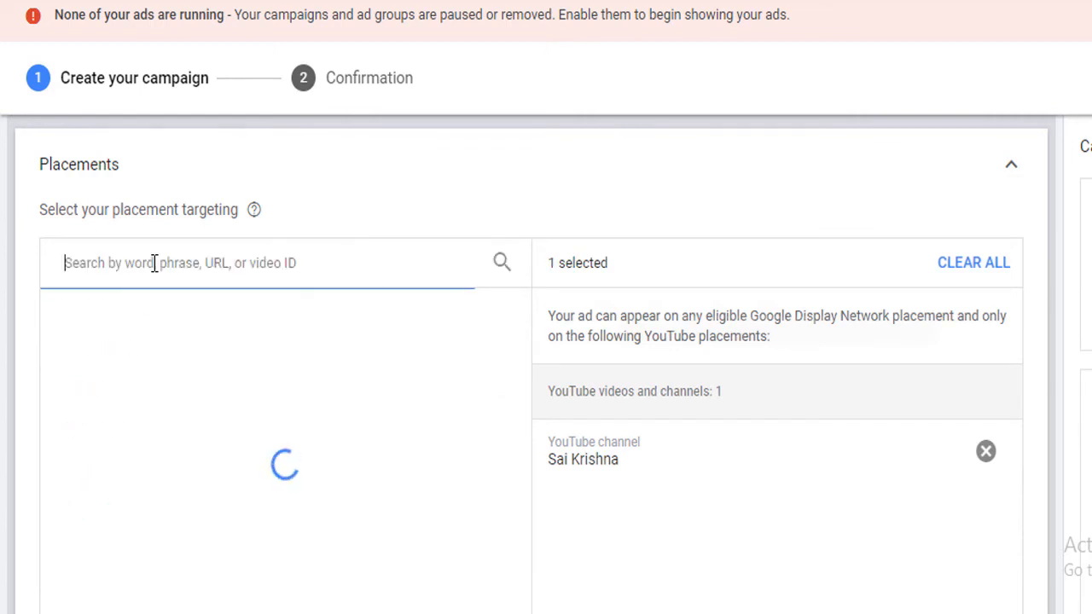
{"action": "type", "text": "sai"}
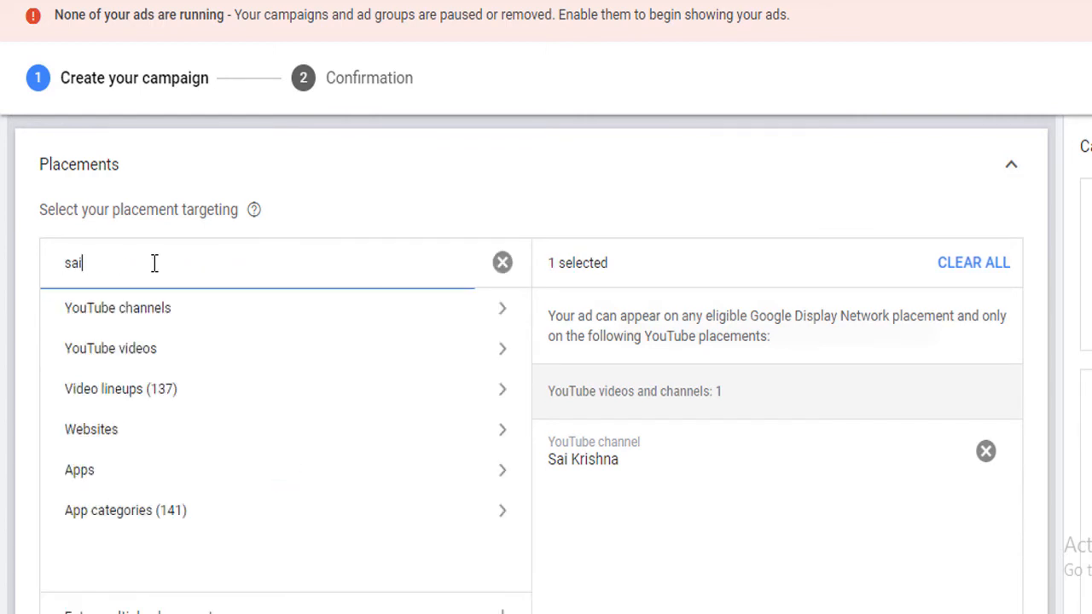
{"action": "type", "text": " nithin"}
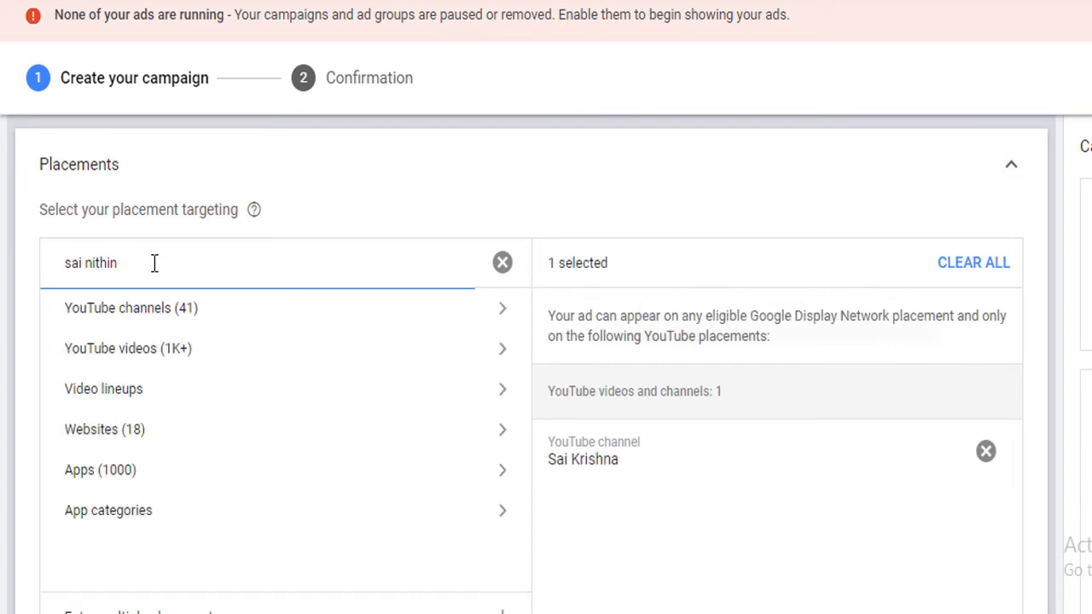
Step: Add the YouTube video "Every WhatsApp User Need This" as a placement, clear the search and collapse the placement settings
{"action": "left_click", "coordinate": [228, 312]}
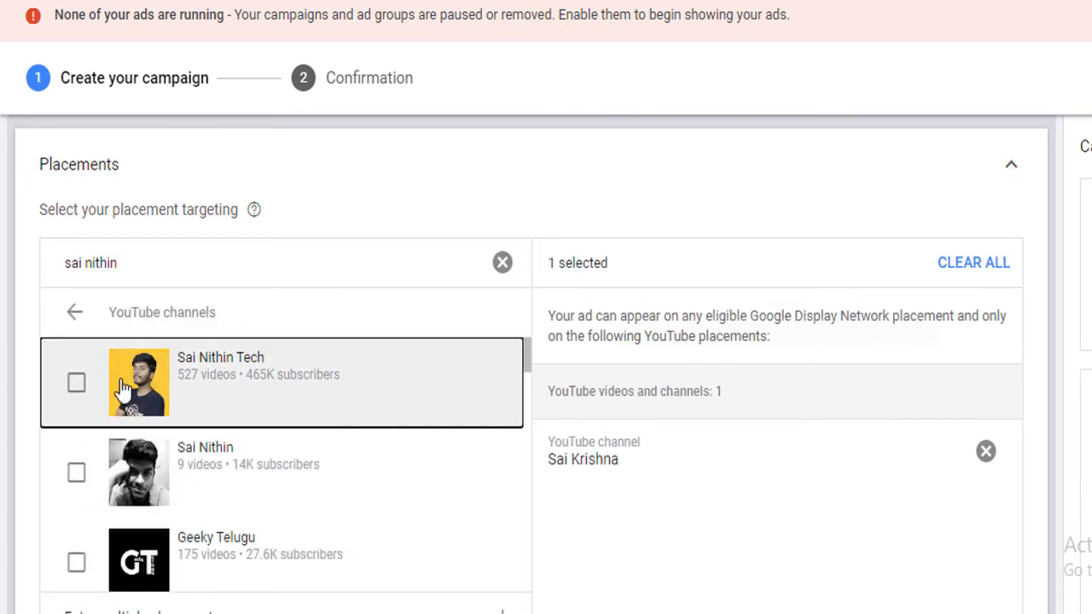
{"action": "left_click", "coordinate": [75, 317]}
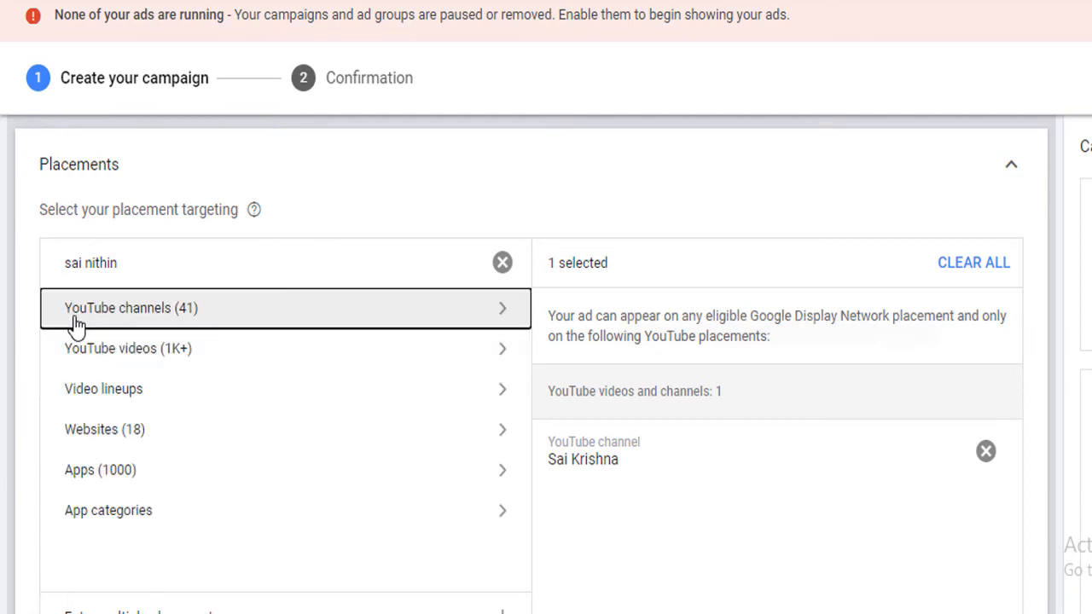
{"action": "left_click", "coordinate": [152, 358]}
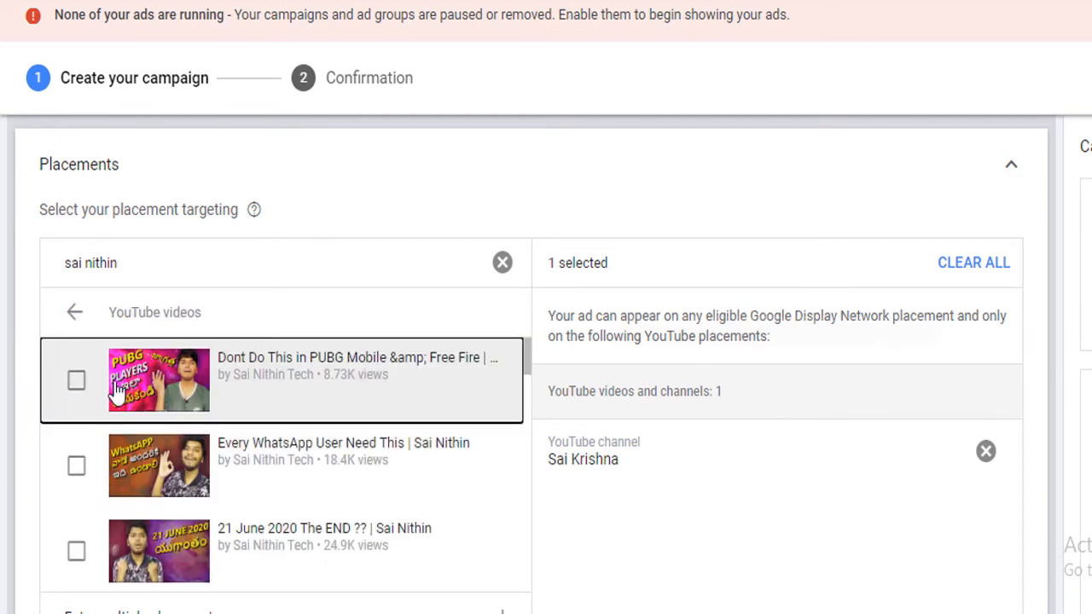
{"action": "left_click", "coordinate": [77, 472]}
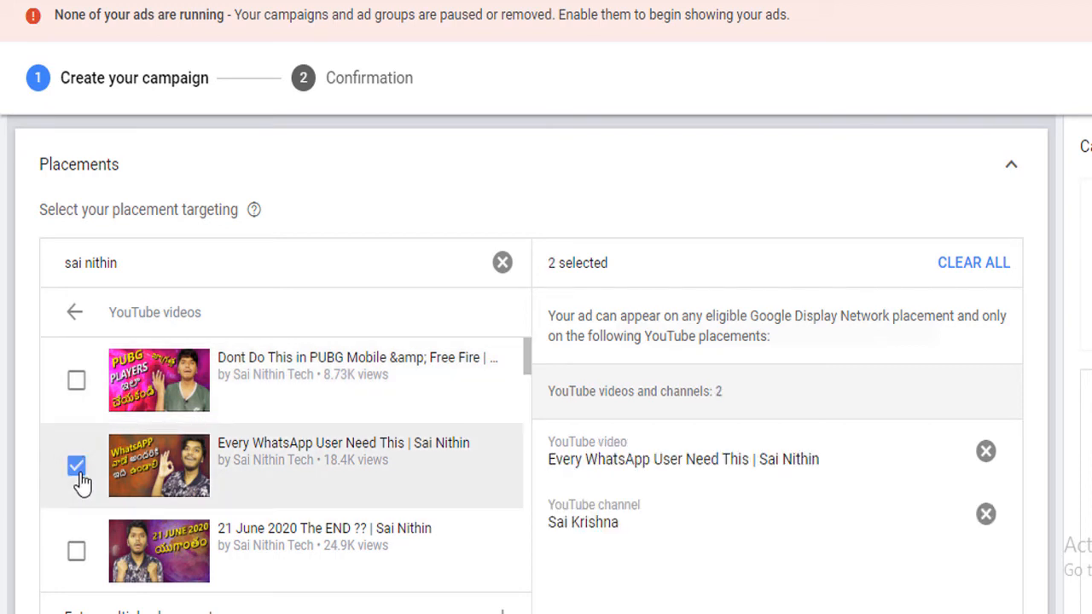
{"action": "left_click", "coordinate": [502, 262]}
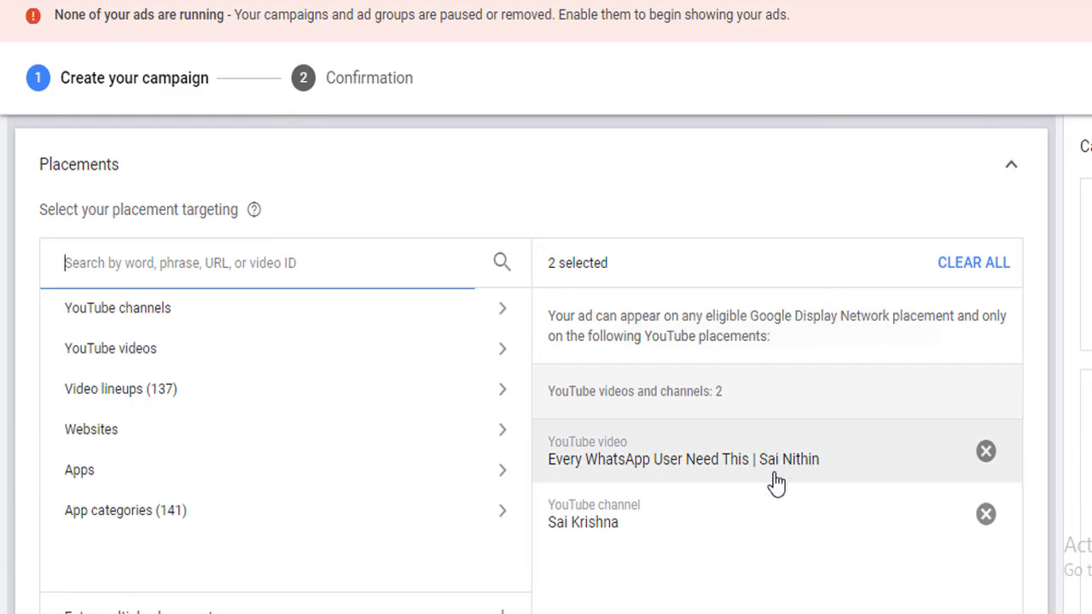
{"action": "left_click", "coordinate": [1012, 177]}
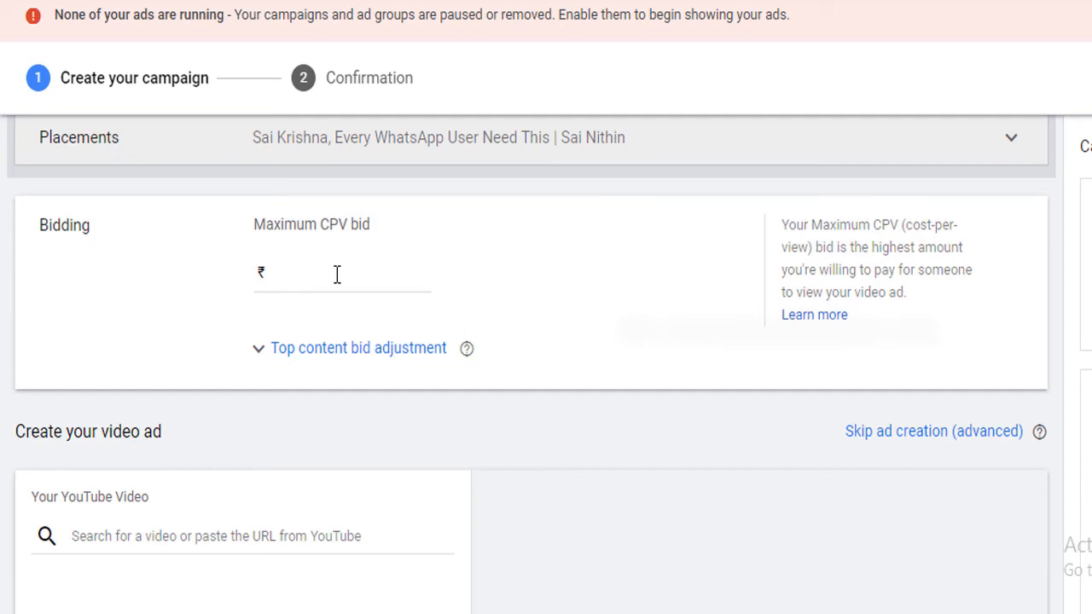
Step: Set the maximum CPV bid to ₹1.00 and the top content bid adjustment to 100%
{"action": "left_click", "coordinate": [337, 273]}
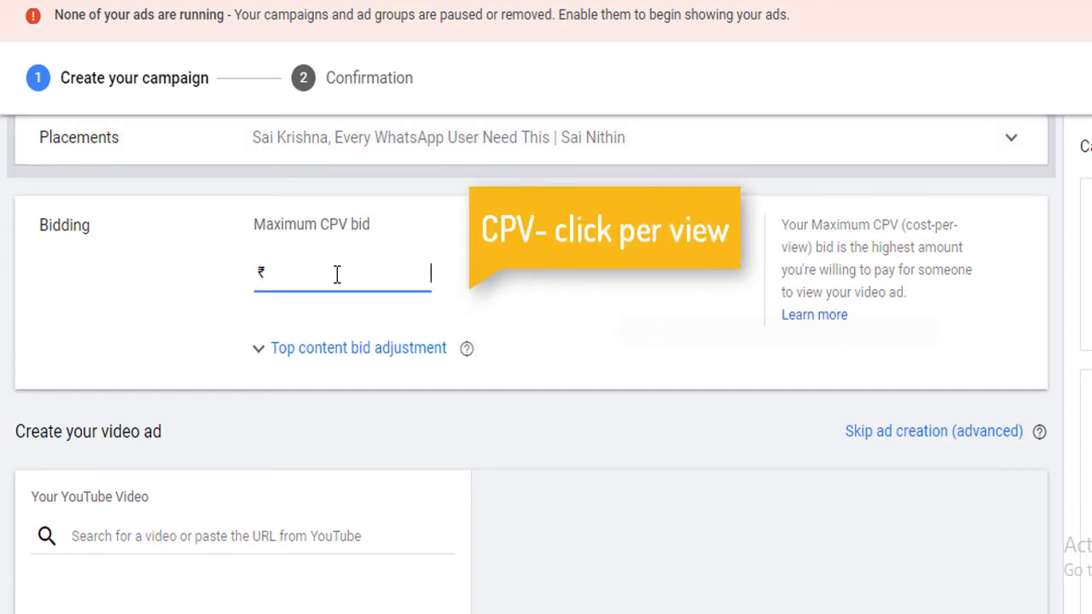
{"action": "type", "text": "1.00"}
{"action": "left_click", "coordinate": [260, 353]}
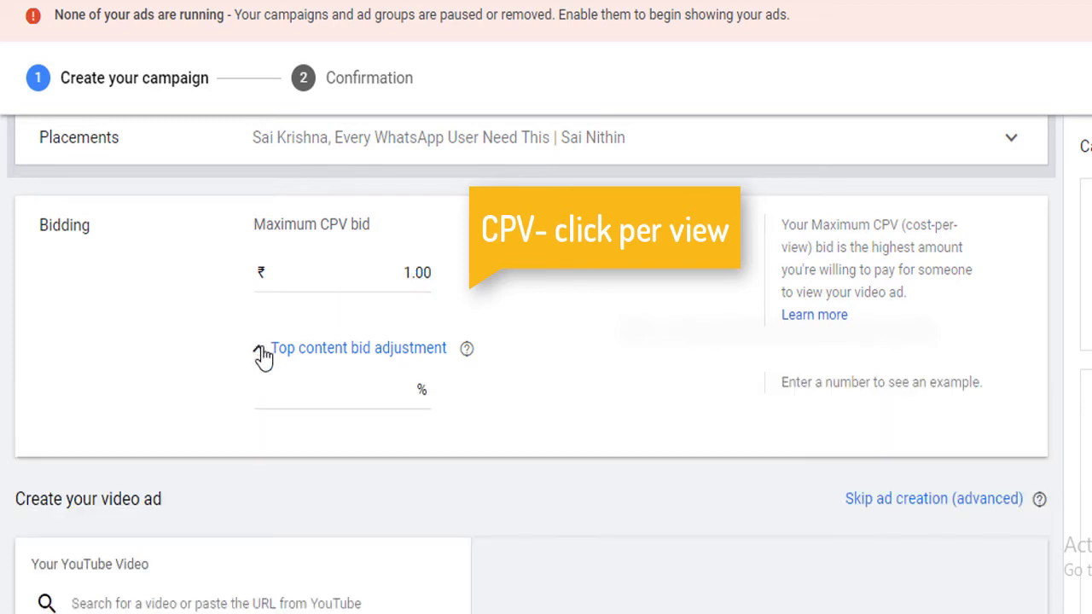
{"action": "left_click", "coordinate": [375, 384]}
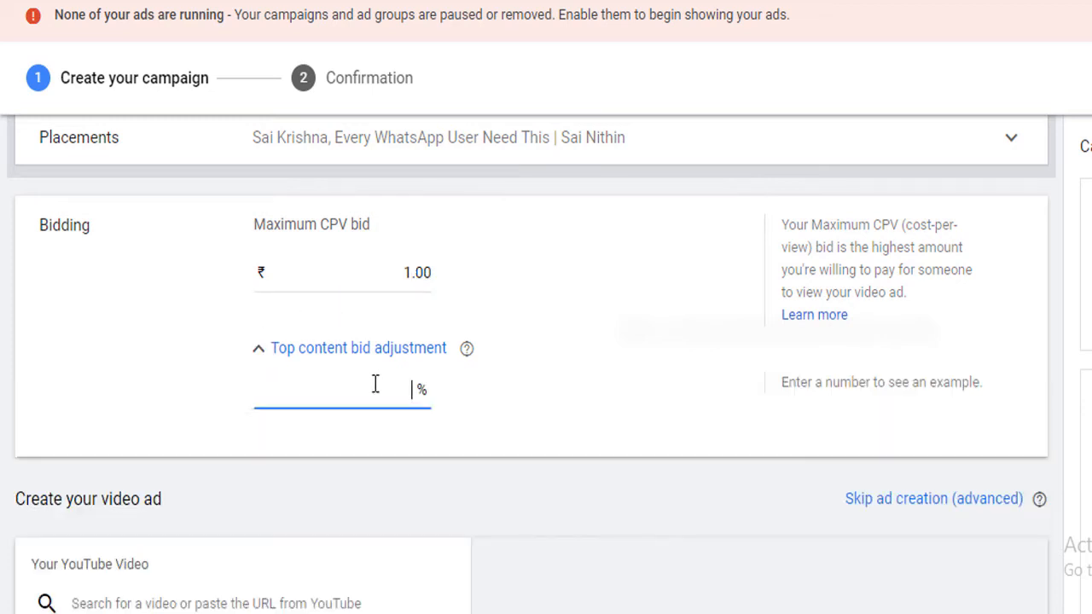
{"action": "type", "text": "100"}
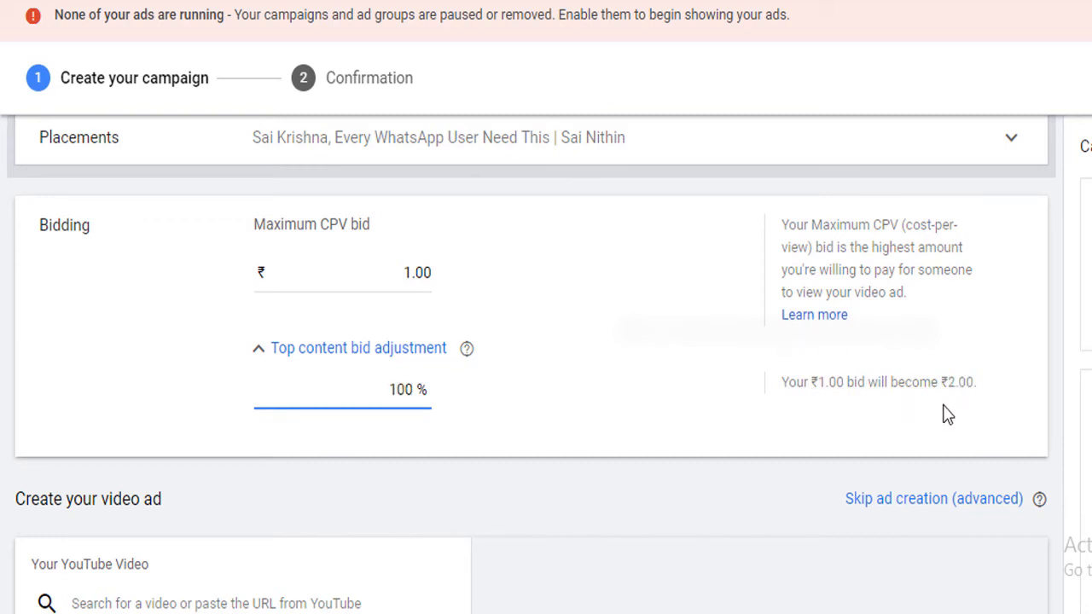
Step: Change the maximum CPV bid to ₹2.00 and the top content bid adjustment to 50%
{"action": "left_click", "coordinate": [414, 271]}
{"action": "key", "text": "BackSpace"}
{"action": "type", "text": "2"}
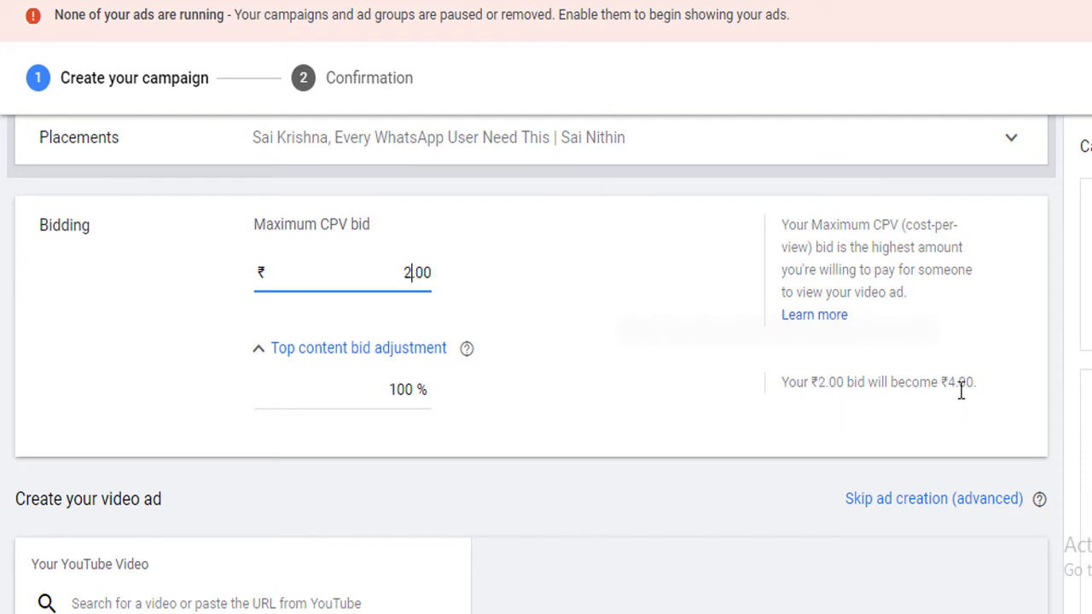
{"action": "left_click", "coordinate": [416, 390]}
{"action": "key", "text": "BackSpace"}
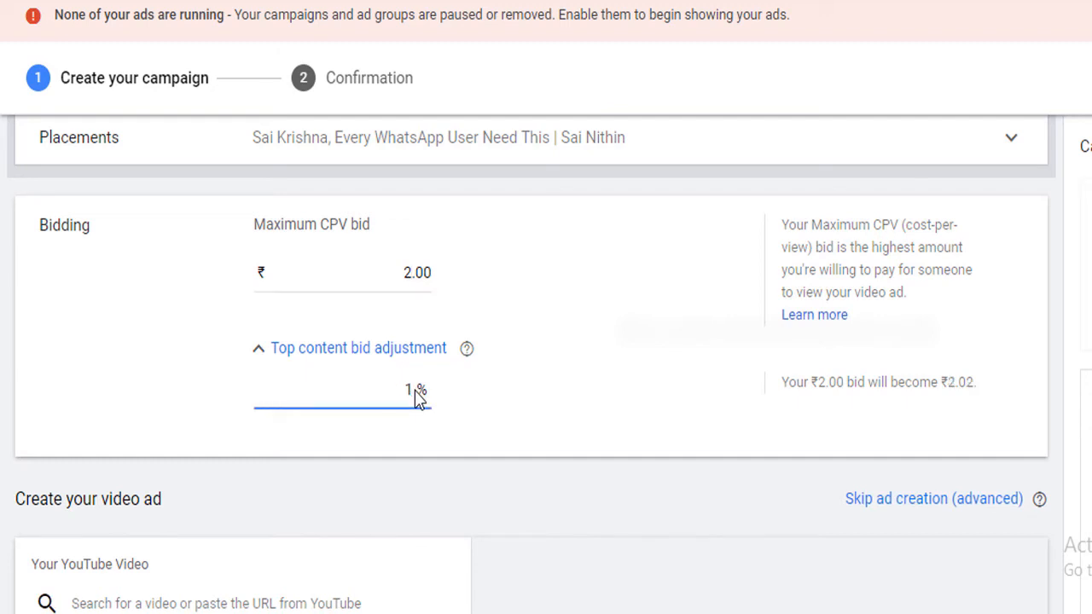
{"action": "key", "text": "BackSpace"}
{"action": "type", "text": "2"}
{"action": "key", "text": "BackSpace"}
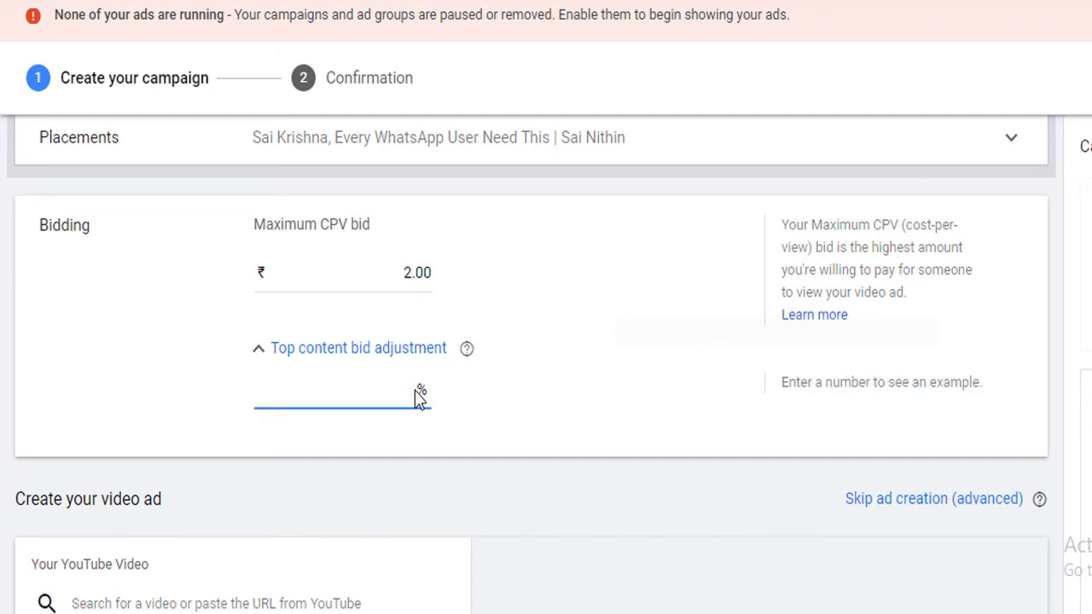
{"action": "type", "text": "50"}
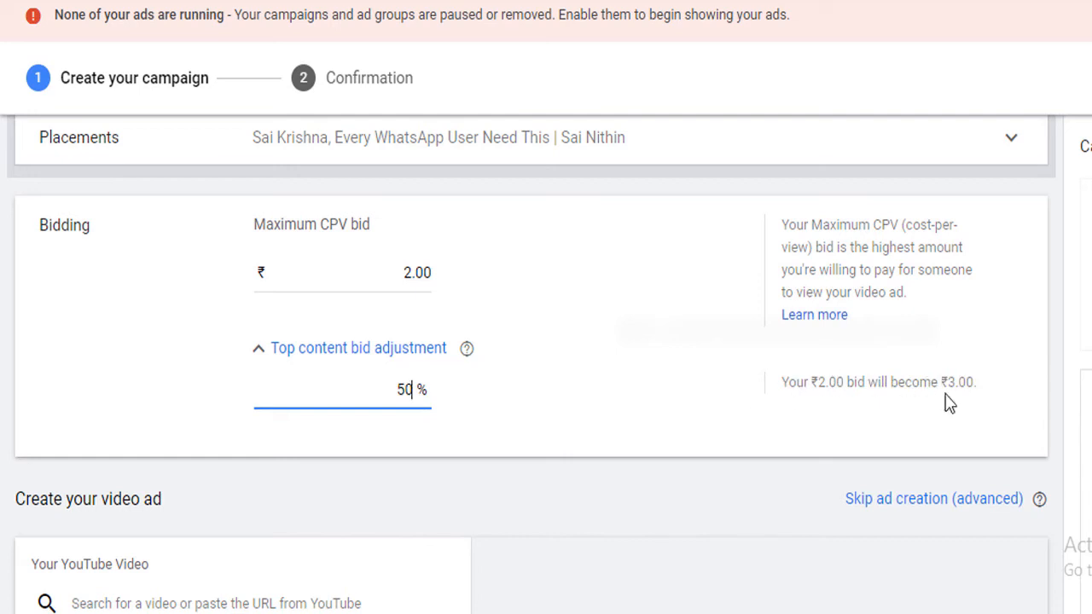
Step: Set the top content bid adjustment to 25%
{"action": "key", "text": "BackSpace"}
{"action": "key", "text": "BackSpace"}
{"action": "type", "text": "25"}
Step: Copy the URL of the YouTube video "India's Useful apps", use it as the ad's video and choose the skippable in-stream format
{"action": "scroll", "coordinate": [532, 341], "scroll_direction": "down", "scroll_amount": 3}
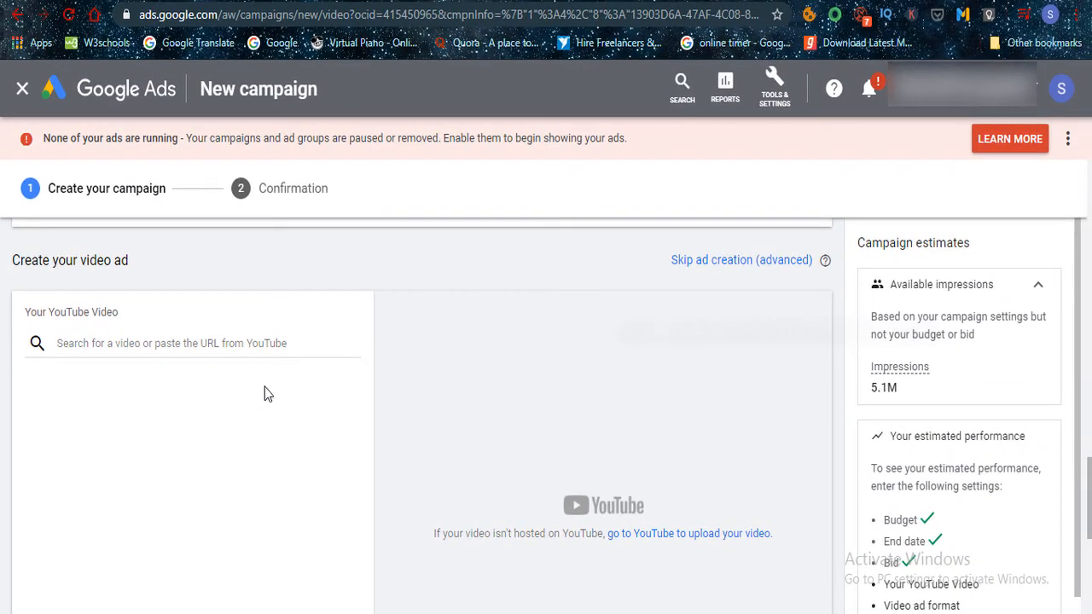
{"action": "left_click", "coordinate": [184, 330]}
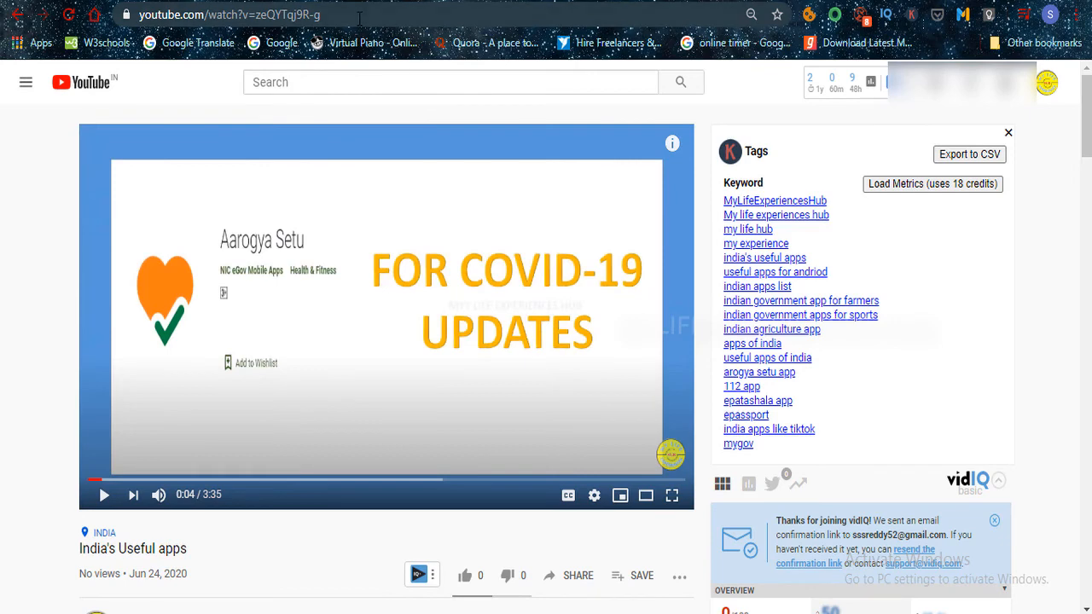
{"action": "left_click", "coordinate": [354, 17]}
{"action": "key", "text": "ctrl+c"}
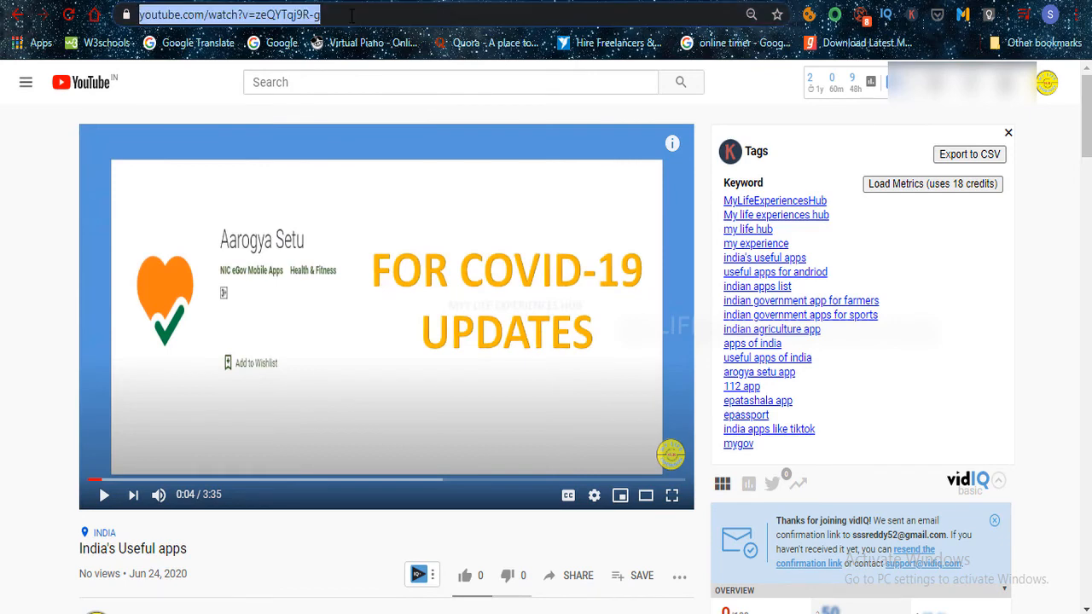
{"action": "left_click", "coordinate": [243, 1]}
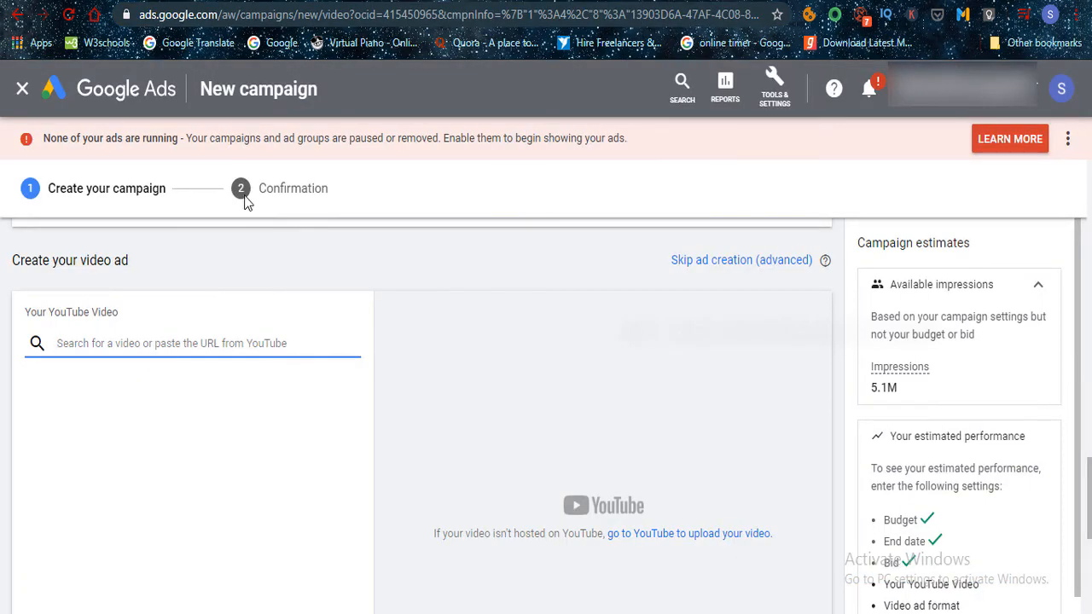
{"action": "key", "text": "ctrl+v"}
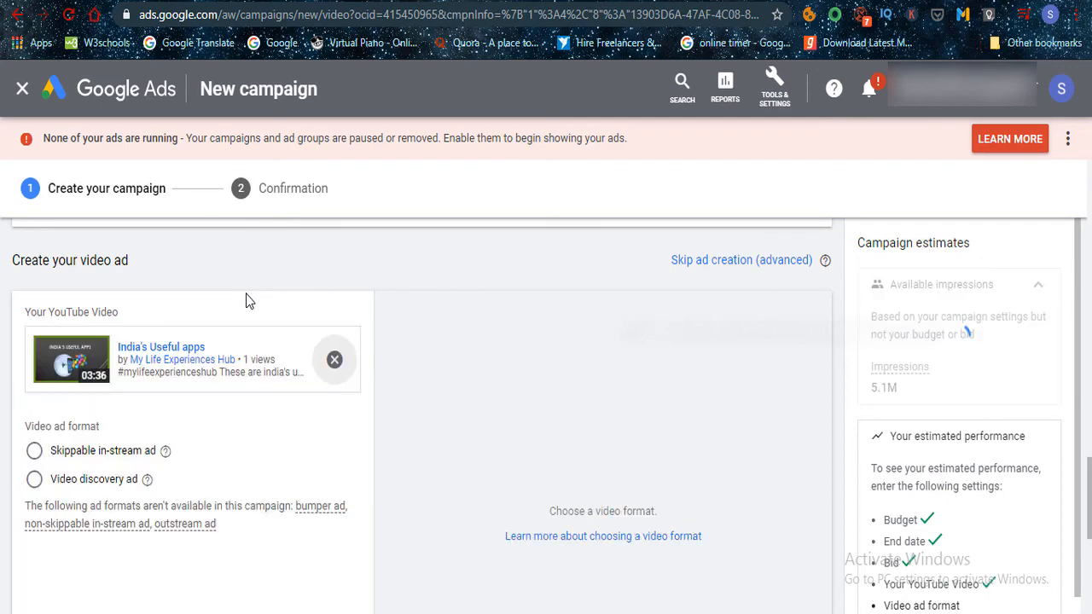
{"action": "left_click", "coordinate": [34, 450]}
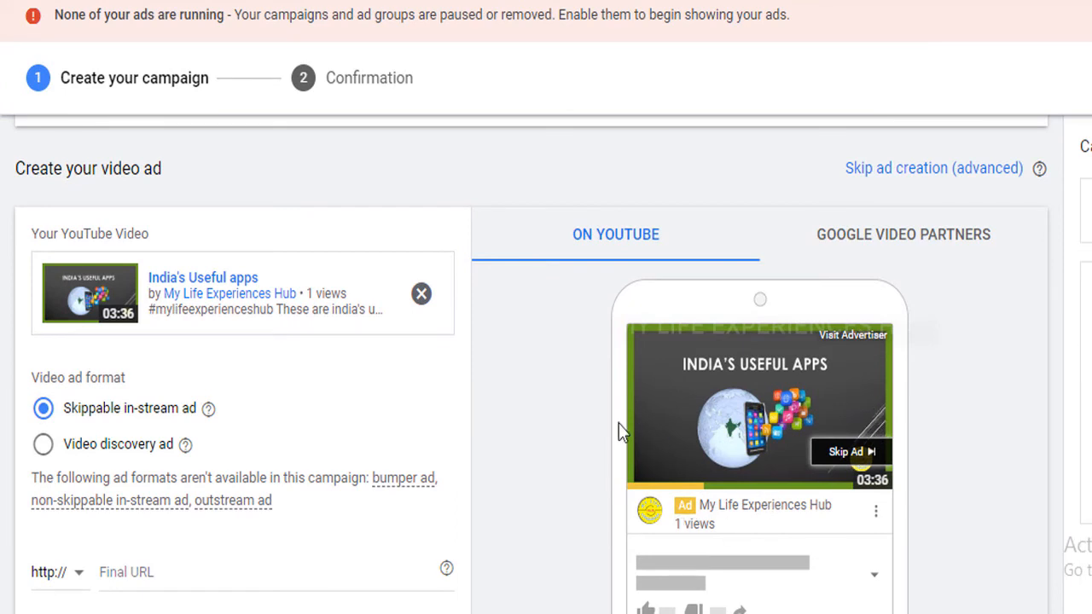
Step: Try the video discovery ad format to examine its thumbnail, headline and description settings, and return to the skippable in-stream format
{"action": "left_click", "coordinate": [47, 448]}
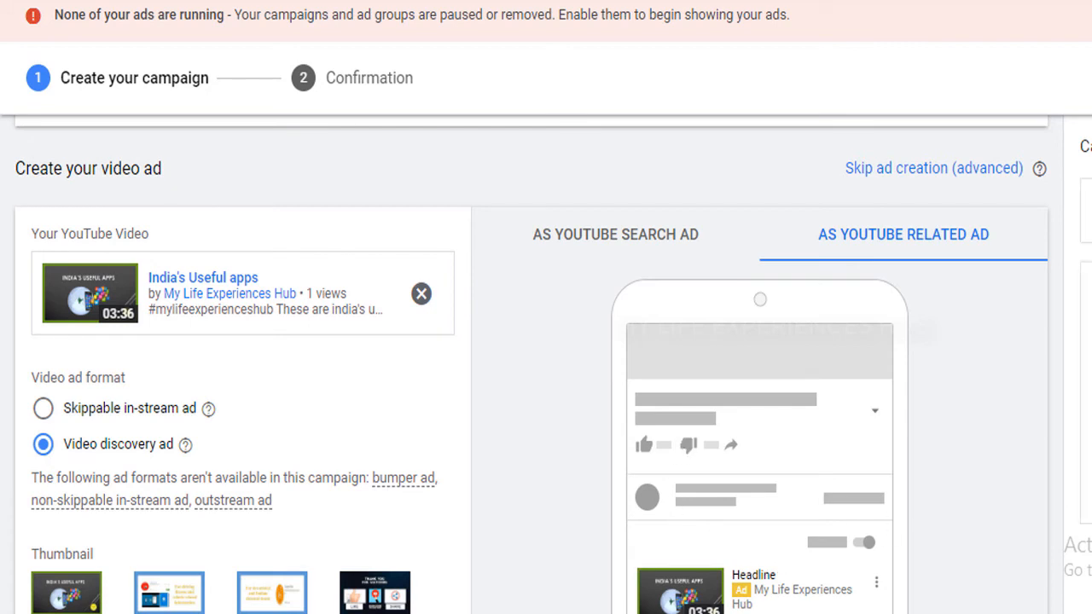
{"action": "scroll", "coordinate": [545, 366], "scroll_direction": "down", "scroll_amount": 2}
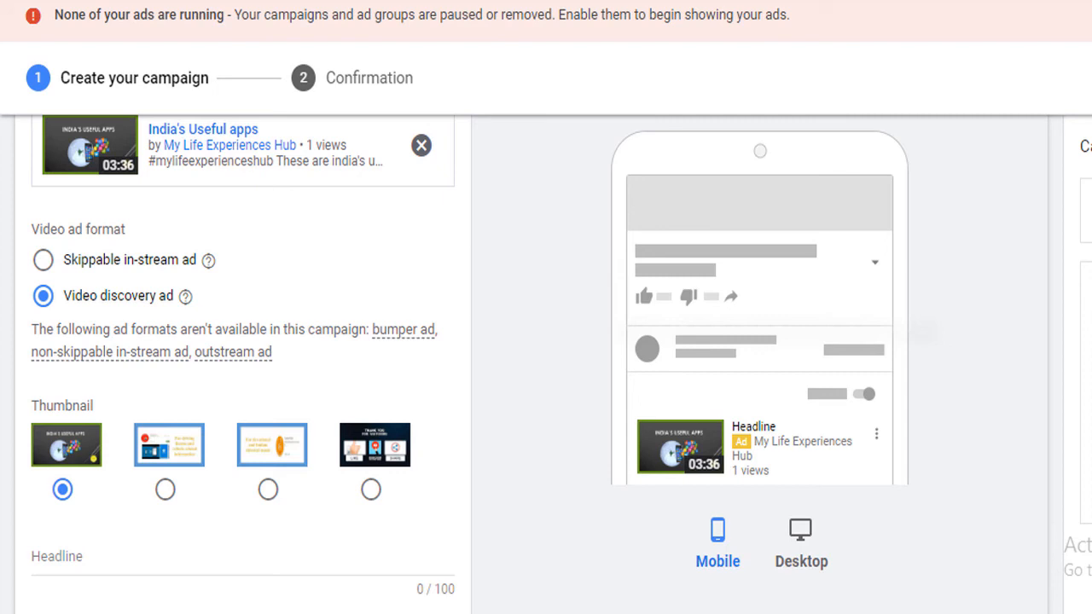
{"action": "scroll", "coordinate": [546, 367], "scroll_direction": "down", "scroll_amount": 1}
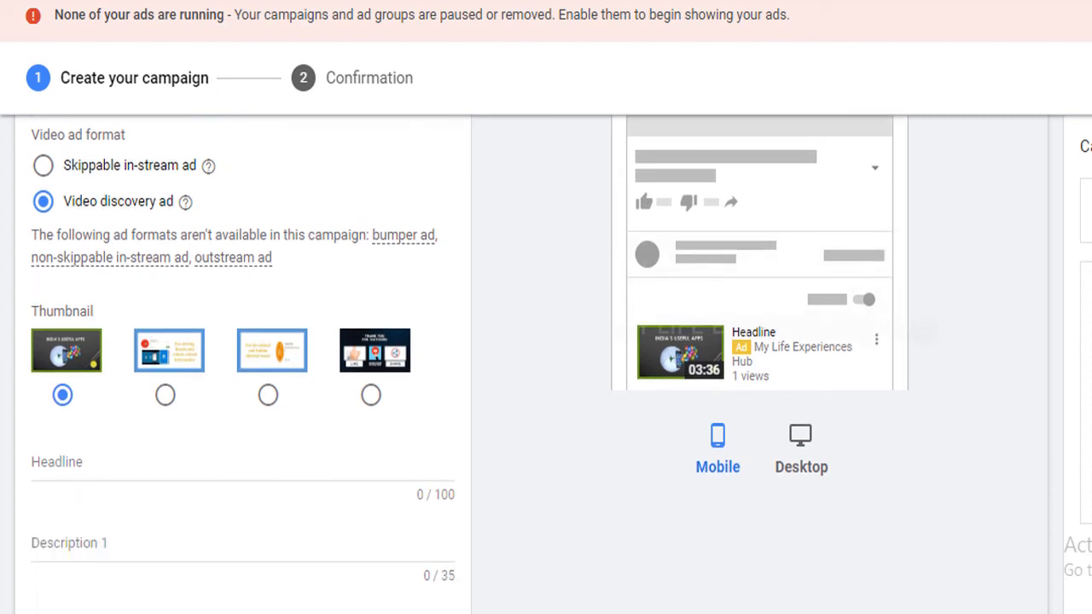
{"action": "scroll", "coordinate": [674, 396], "scroll_direction": "down", "scroll_amount": 1}
{"action": "scroll", "coordinate": [674, 397], "scroll_direction": "up", "scroll_amount": 4}
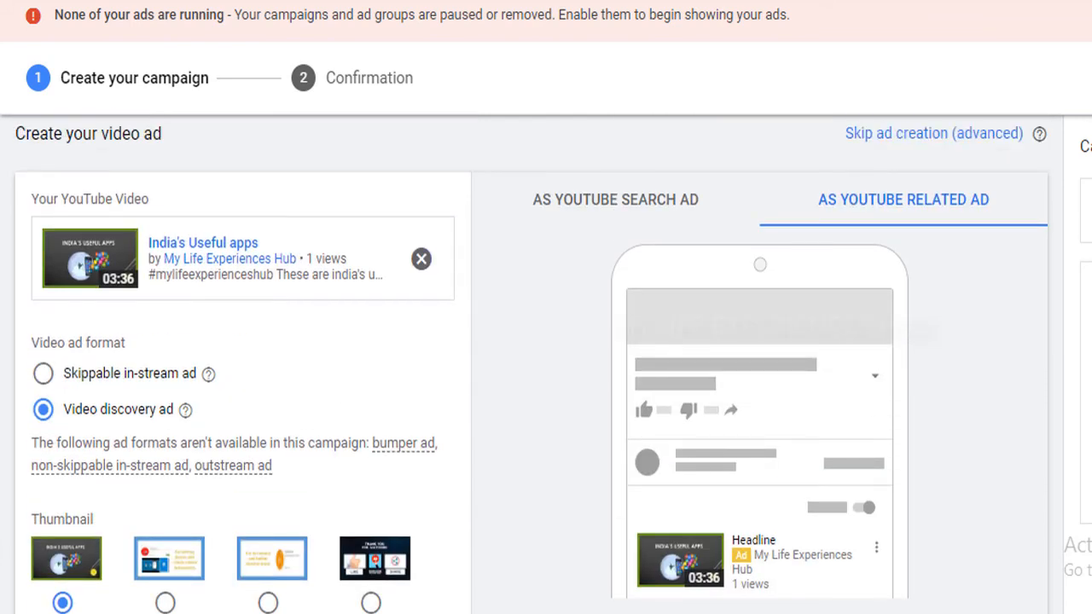
{"action": "left_click", "coordinate": [42, 376]}
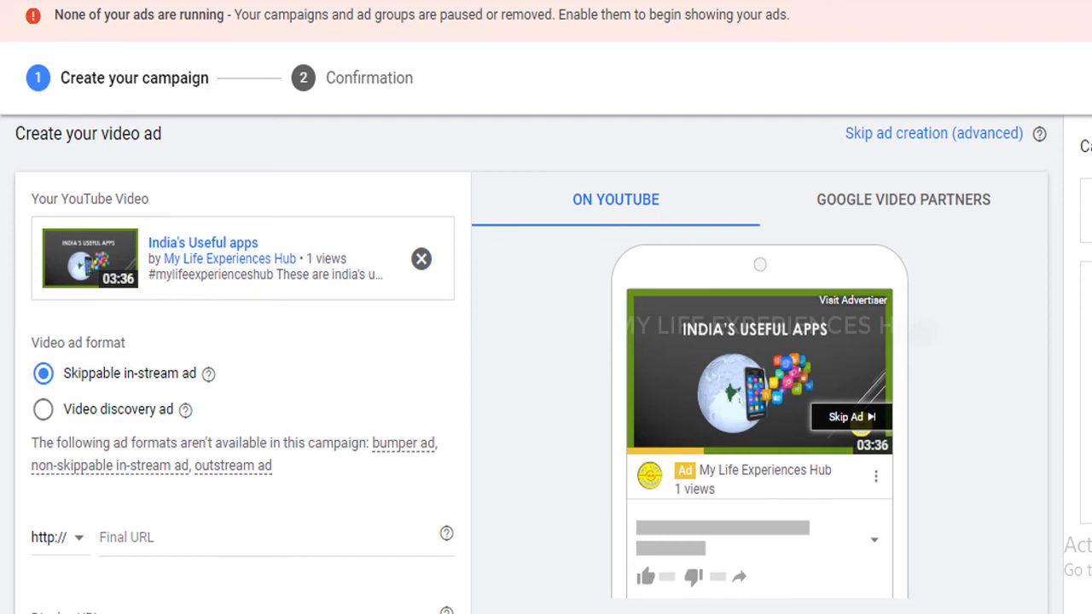
{"action": "scroll", "coordinate": [546, 367], "scroll_direction": "down", "scroll_amount": 3}
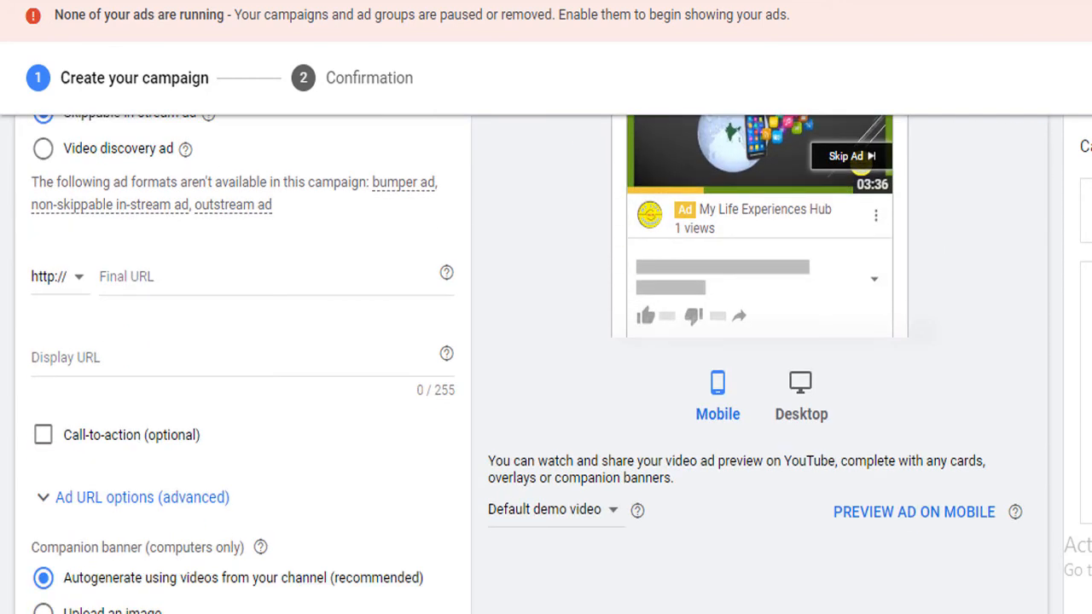
{"action": "left_click", "coordinate": [303, 280]}
{"action": "type", "text": "www.youtube.com/watch?v=zeQYTqj9R-g"}
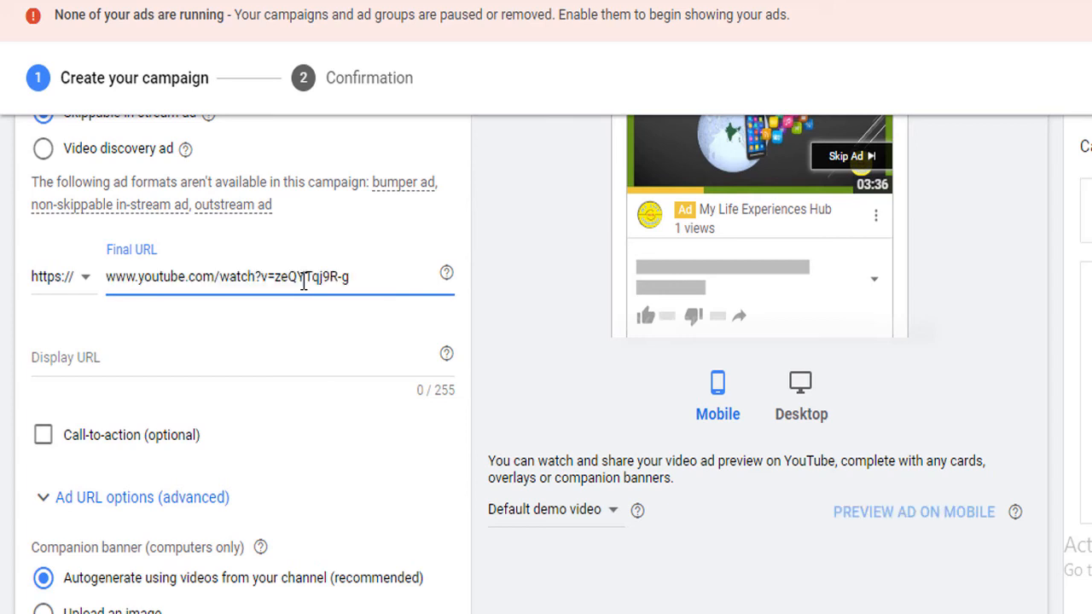
{"action": "left_click", "coordinate": [224, 362]}
{"action": "type", "text": "www.youtube.com/watch?v=zeQYTqj9R-g"}
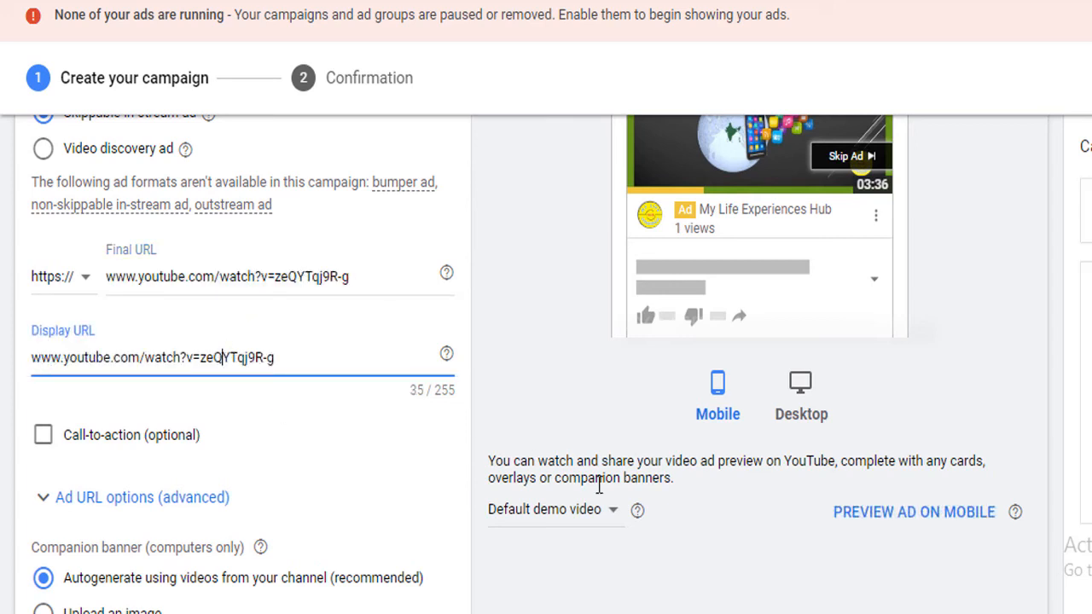
Step: Replace the default ad name with "ss#5"
{"action": "scroll", "coordinate": [214, 512], "scroll_direction": "down", "scroll_amount": 3}
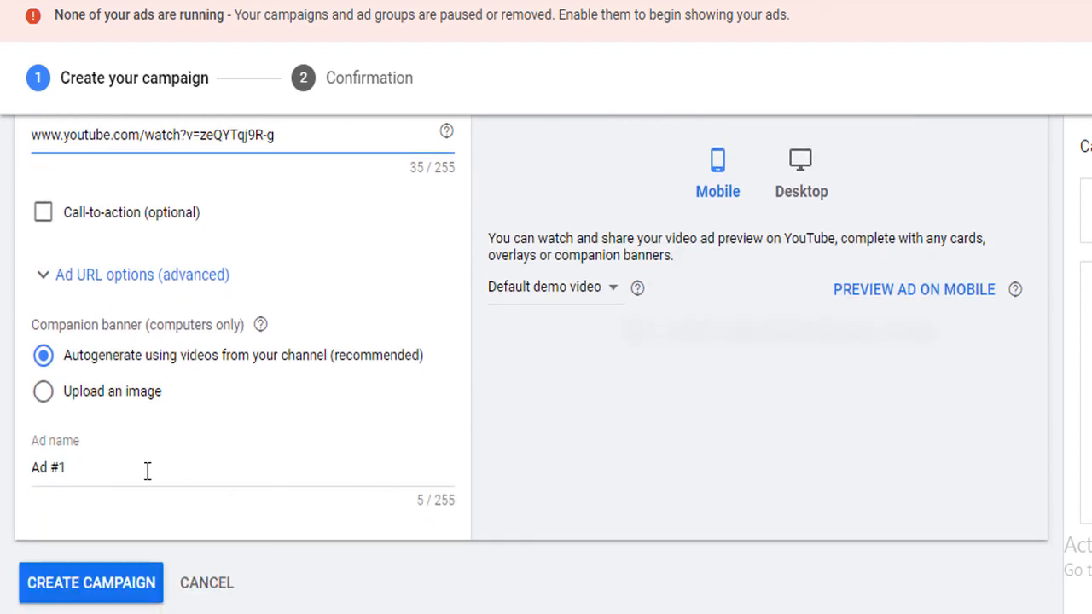
{"action": "left_click", "coordinate": [146, 470]}
{"action": "key", "text": "BackSpace"}
{"action": "key", "text": "BackSpace"}
{"action": "key", "text": "BackSpace"}
{"action": "key", "text": "BackSpace"}
{"action": "key", "text": "BackSpace"}
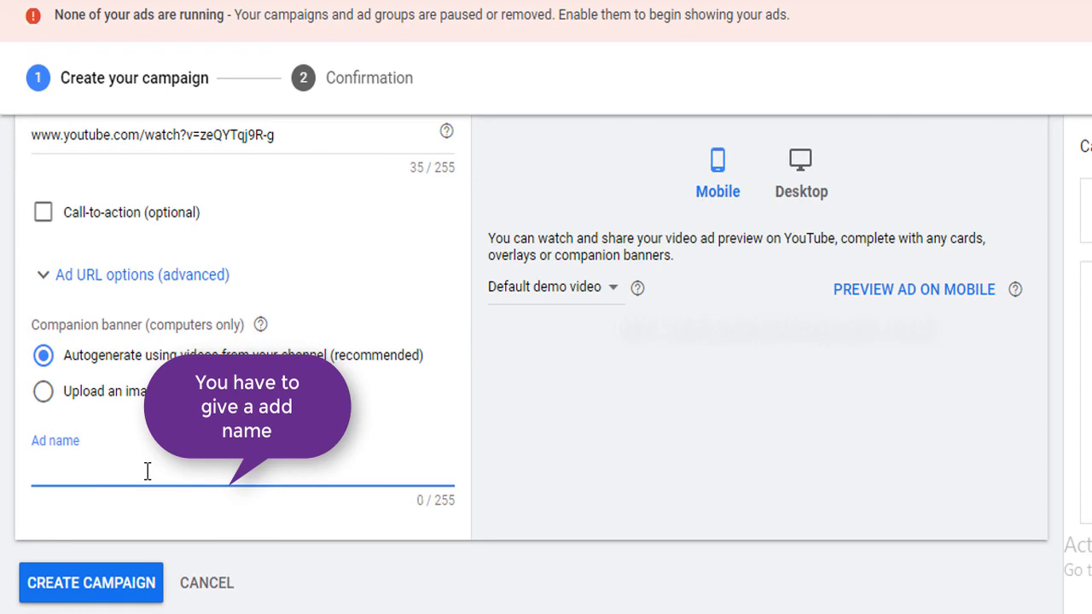
{"action": "type", "text": "ss#5"}
{"action": "scroll", "coordinate": [498, 452], "scroll_direction": "down", "scroll_amount": 3}
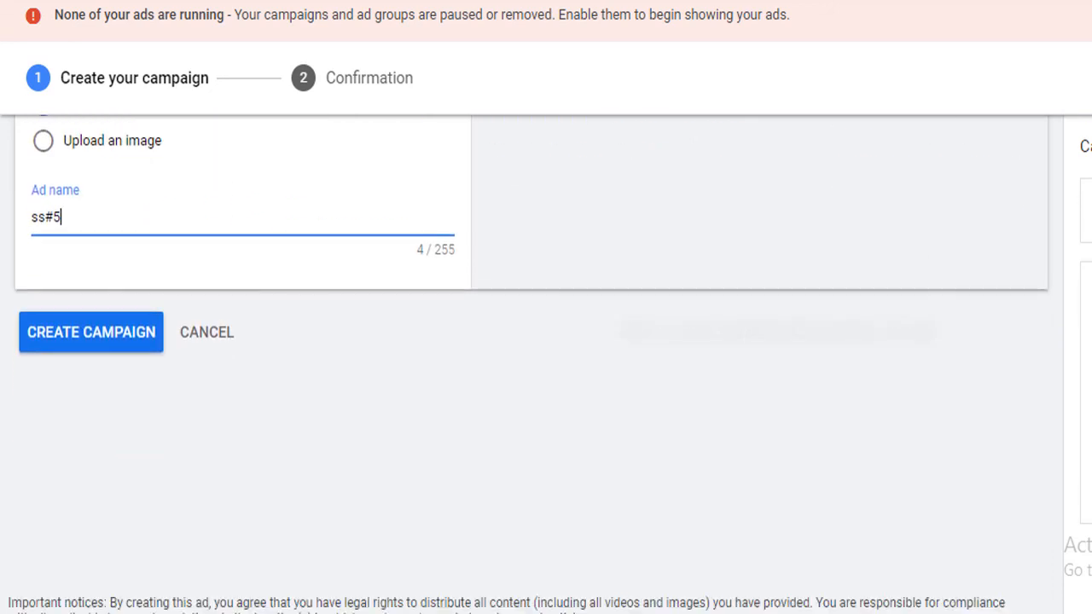